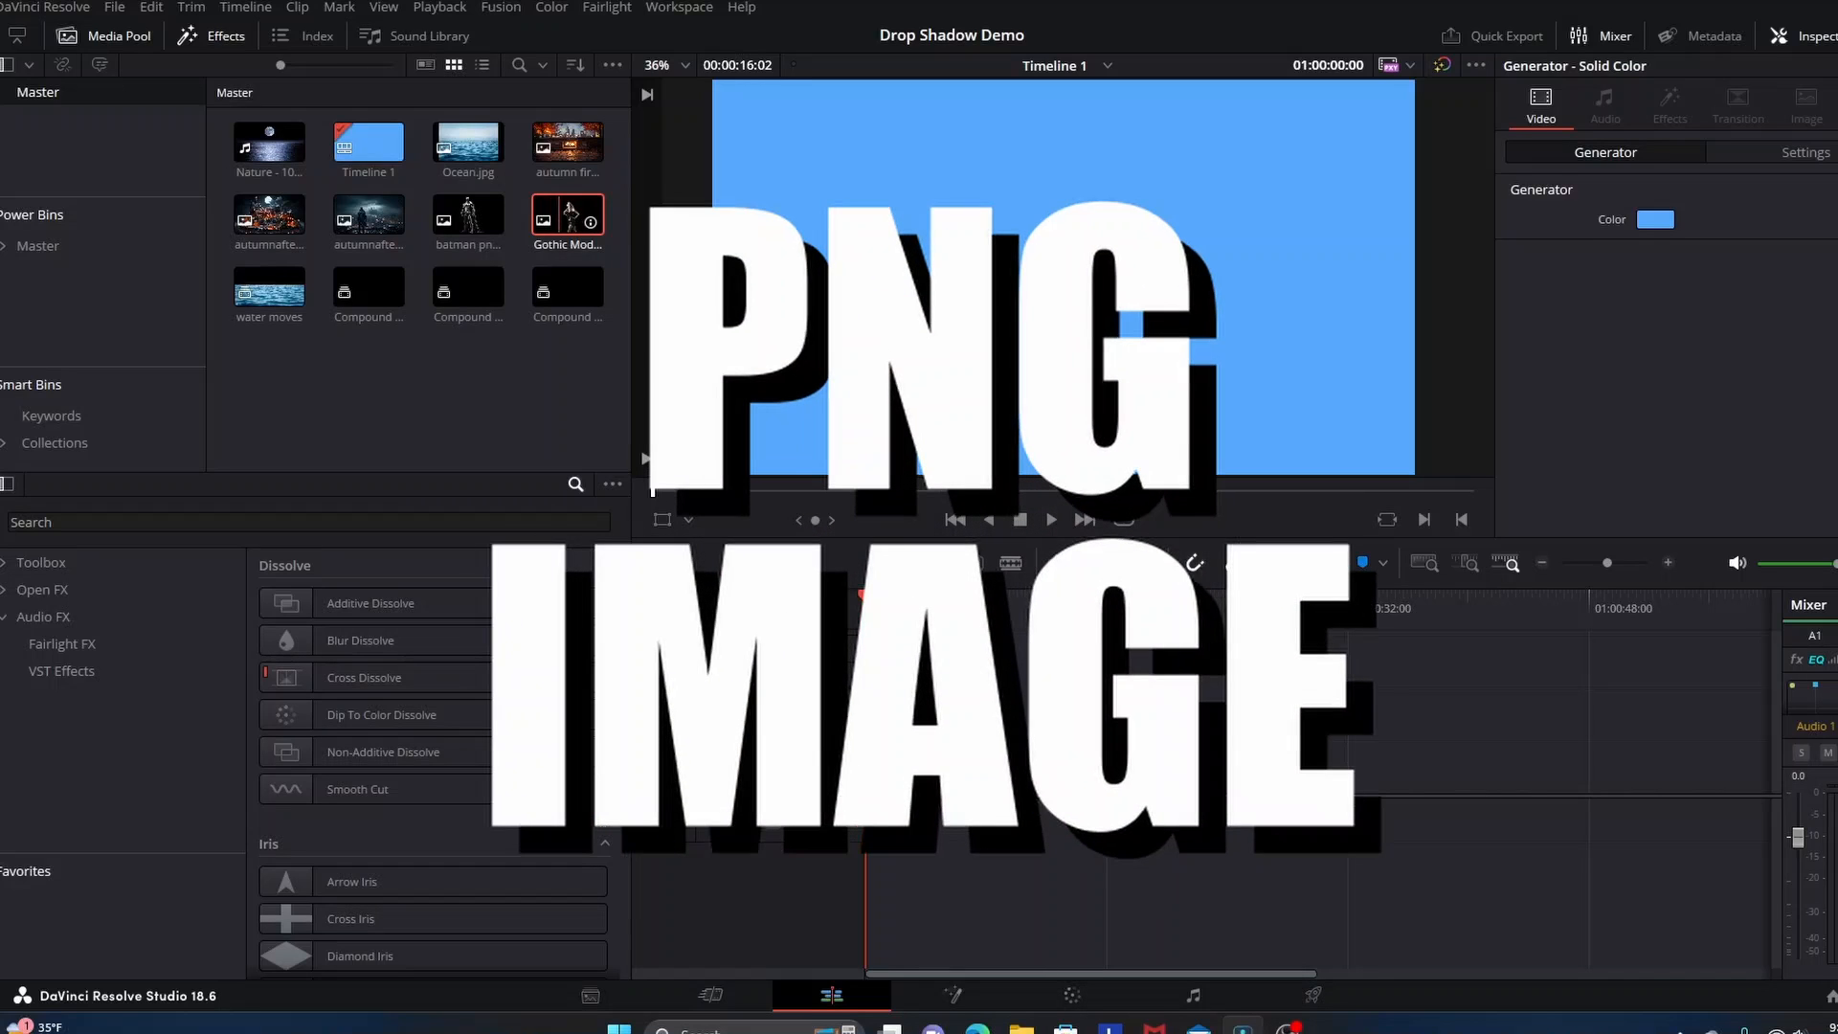
# Place the Gothic Model PNG on the Video 2 track above the solid color and extend it to the same length
pyautogui.moveTo(569, 217); pyautogui.dragTo(941, 700)
pyautogui.moveTo(935, 904); pyautogui.dragTo(1199, 905)
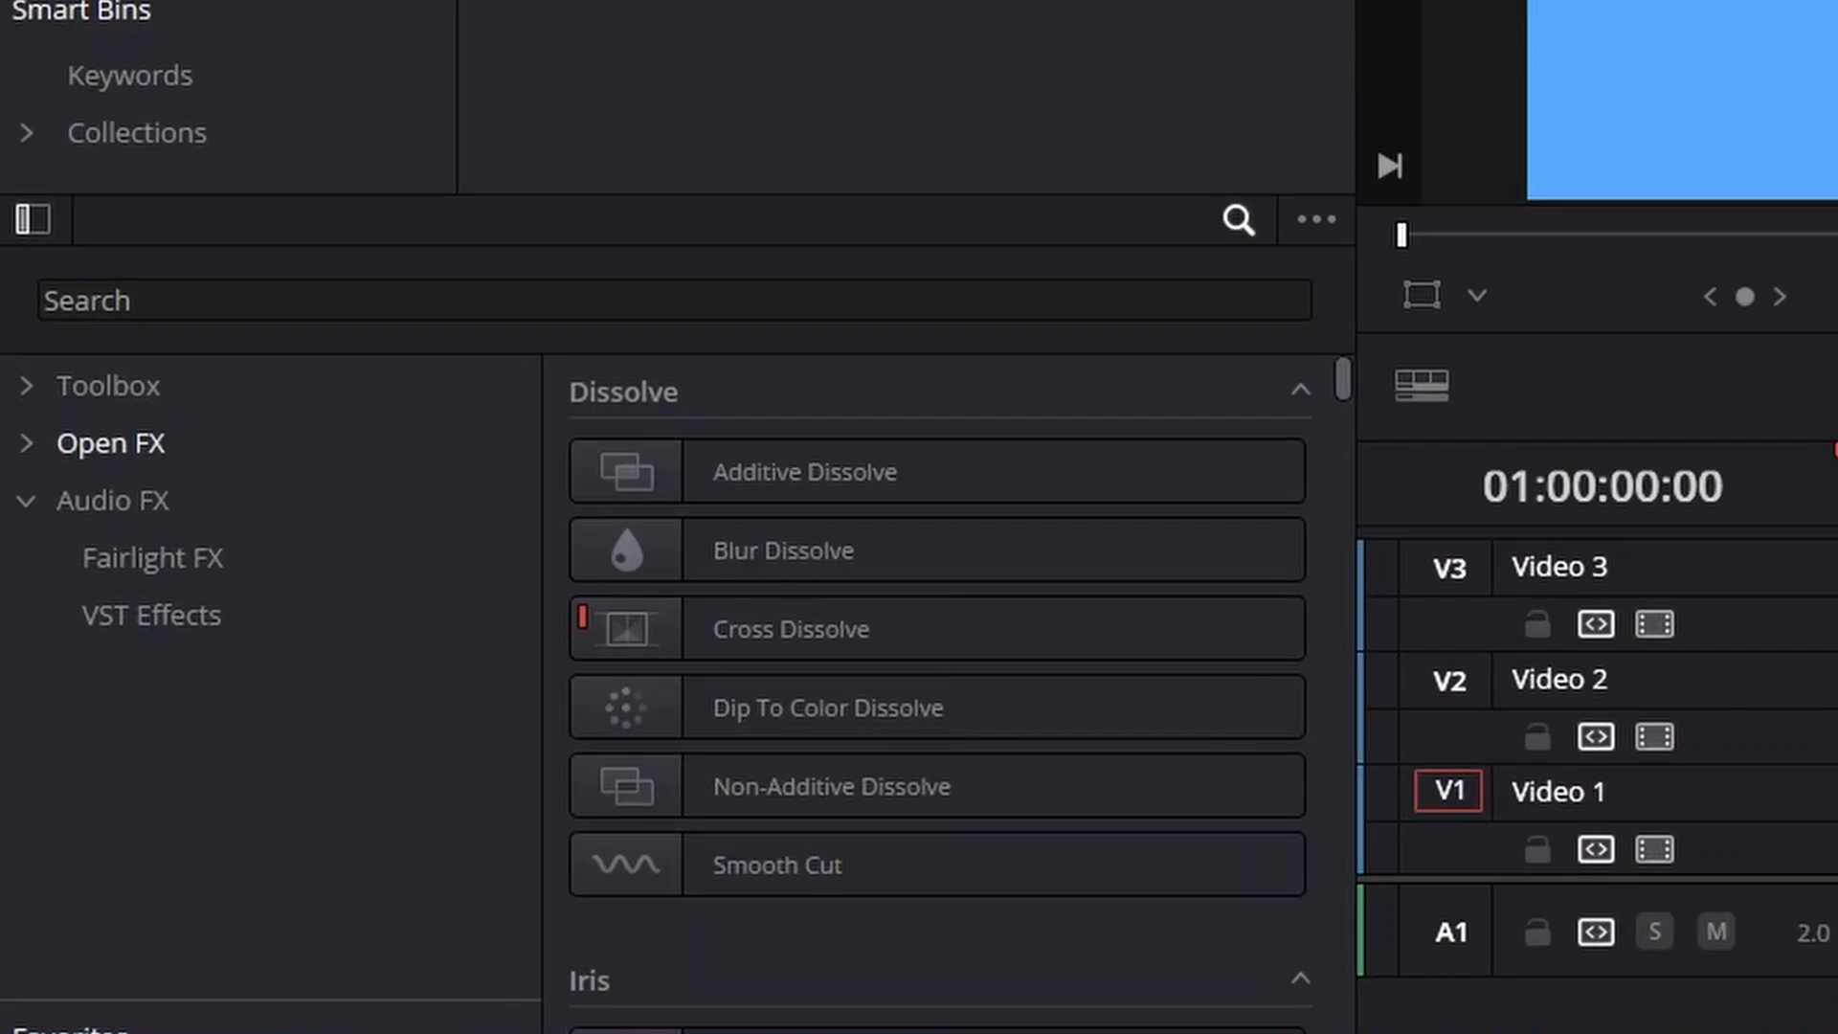
# Apply the Open FX Drop Shadow effect to the Gothic Model clip, with a shadow strength of 0.666 and a blur of 0.364
pyautogui.click(111, 443)
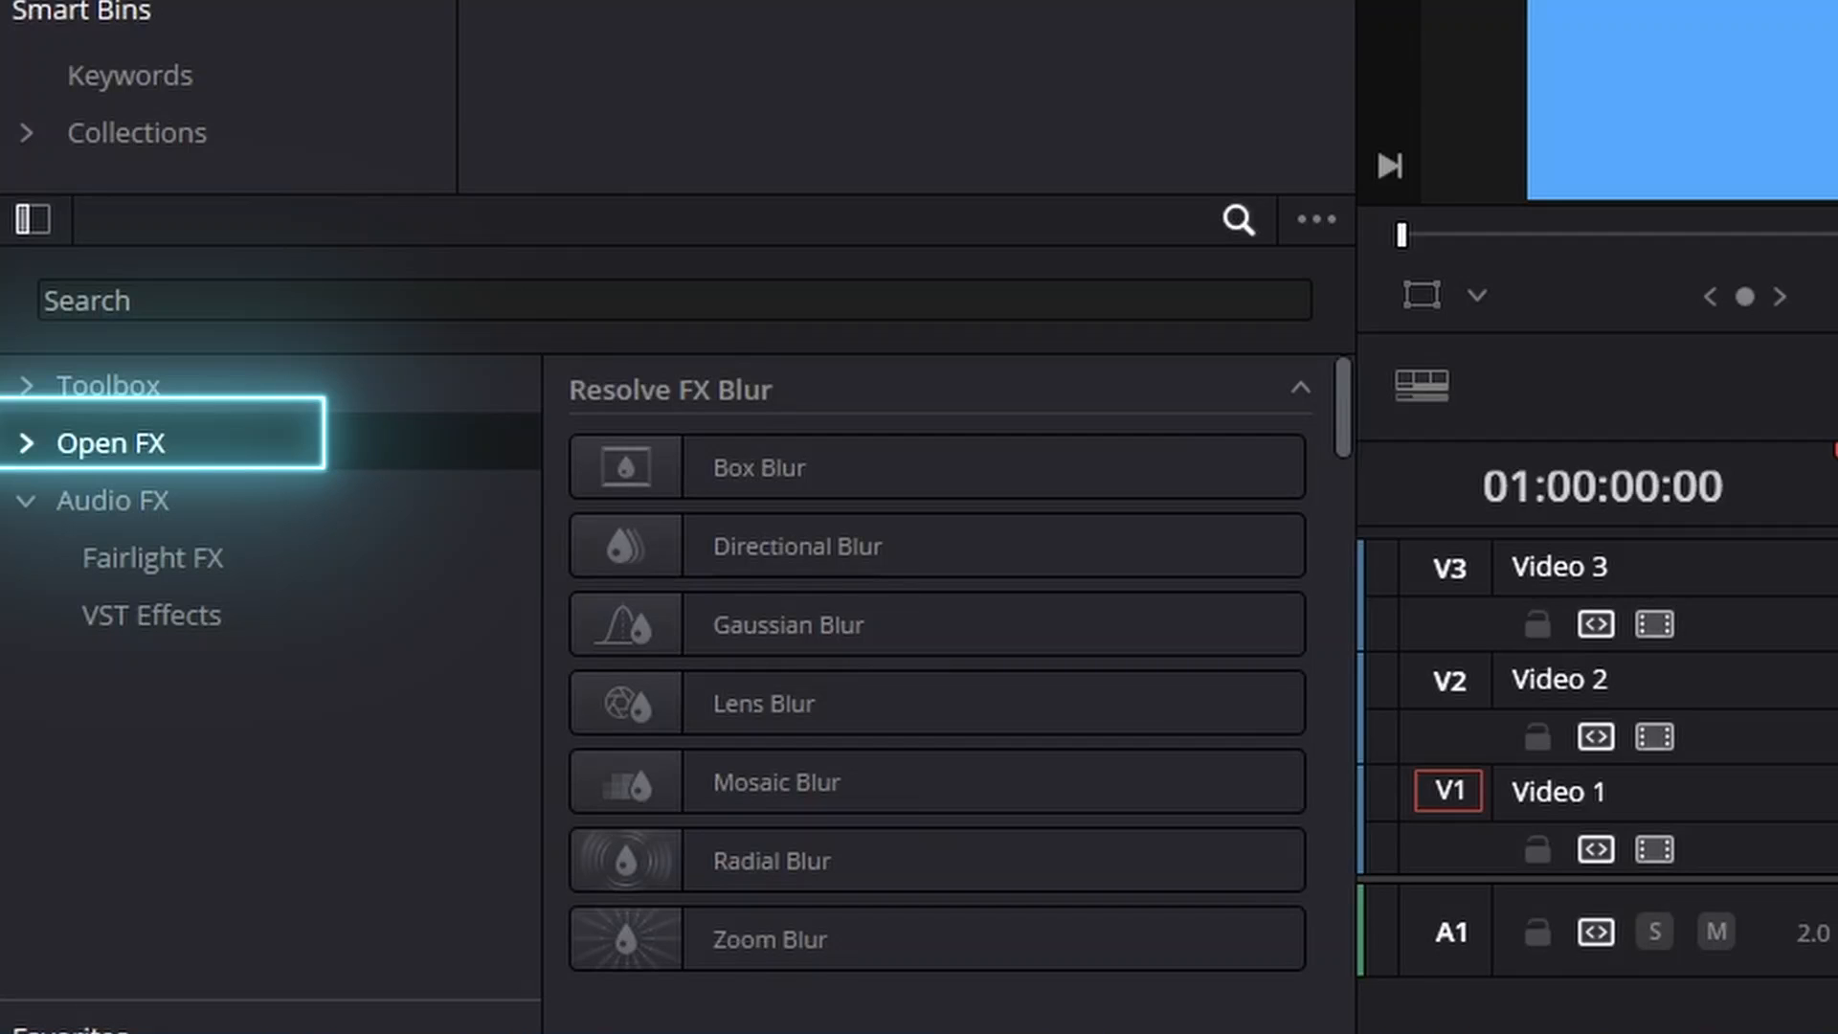
pyautogui.click(674, 300)
pyautogui.write('dr')
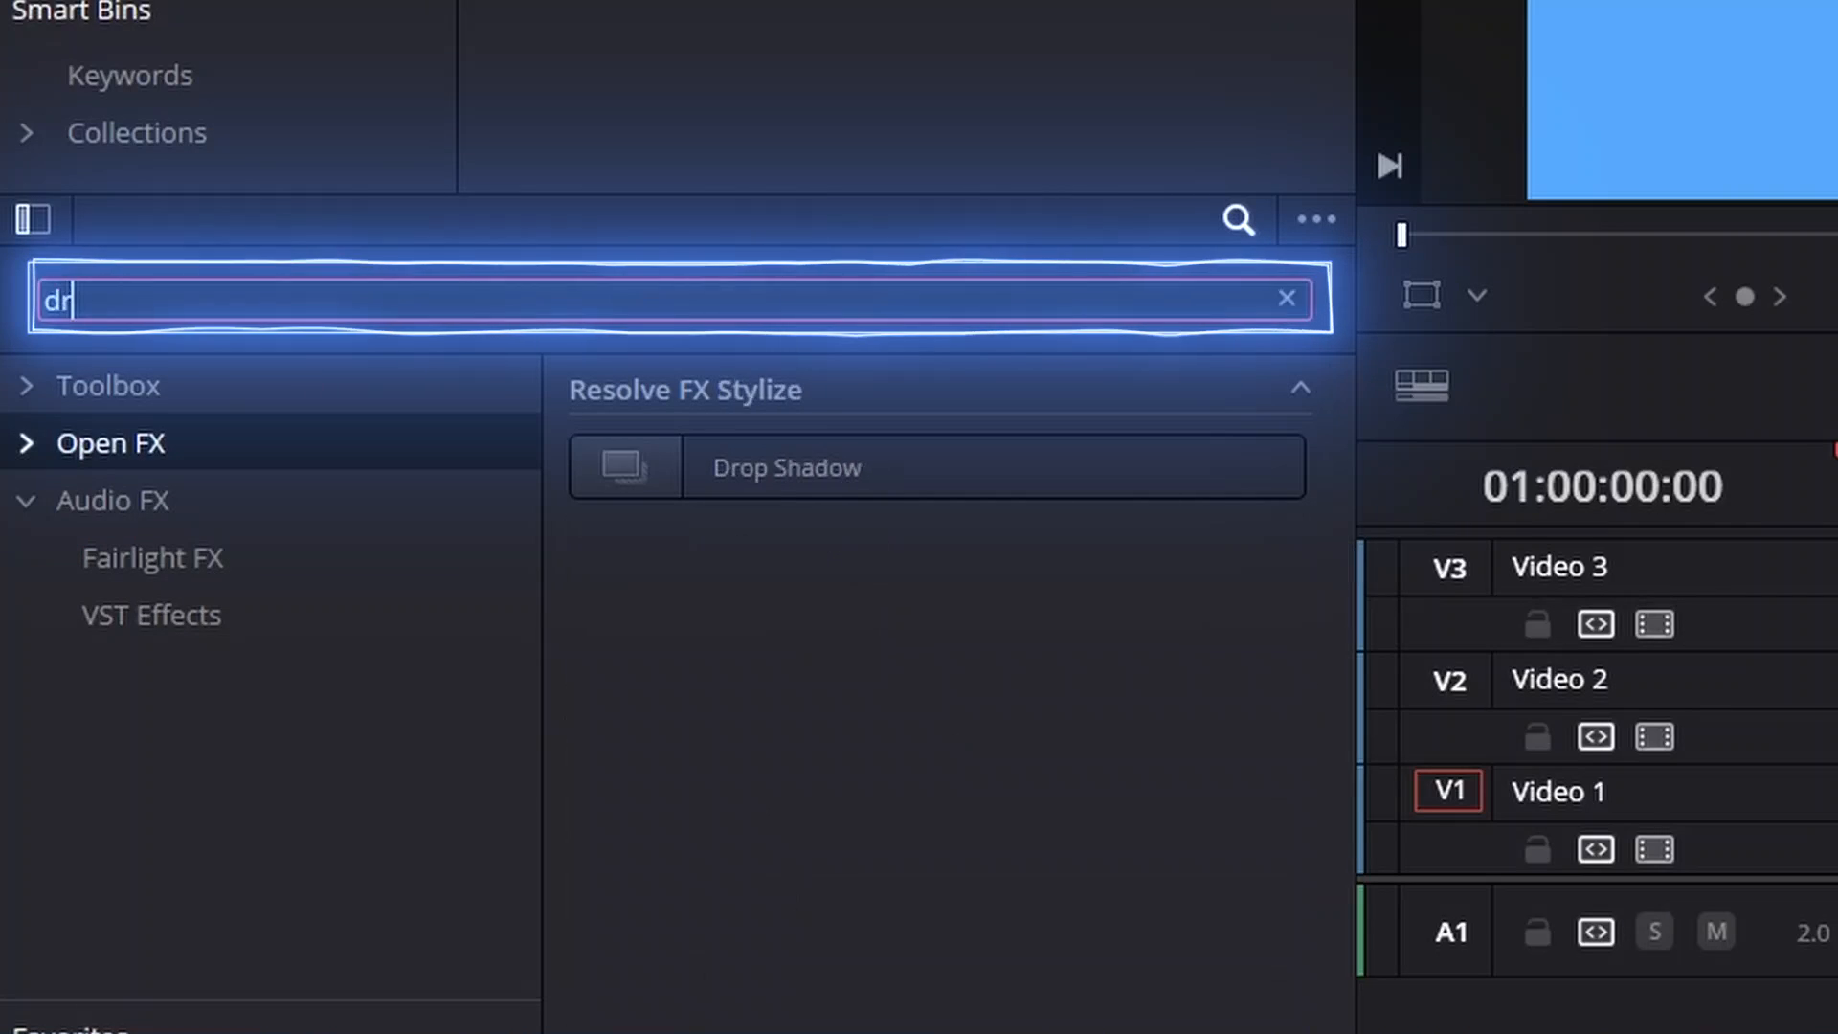
pyautogui.write('o')
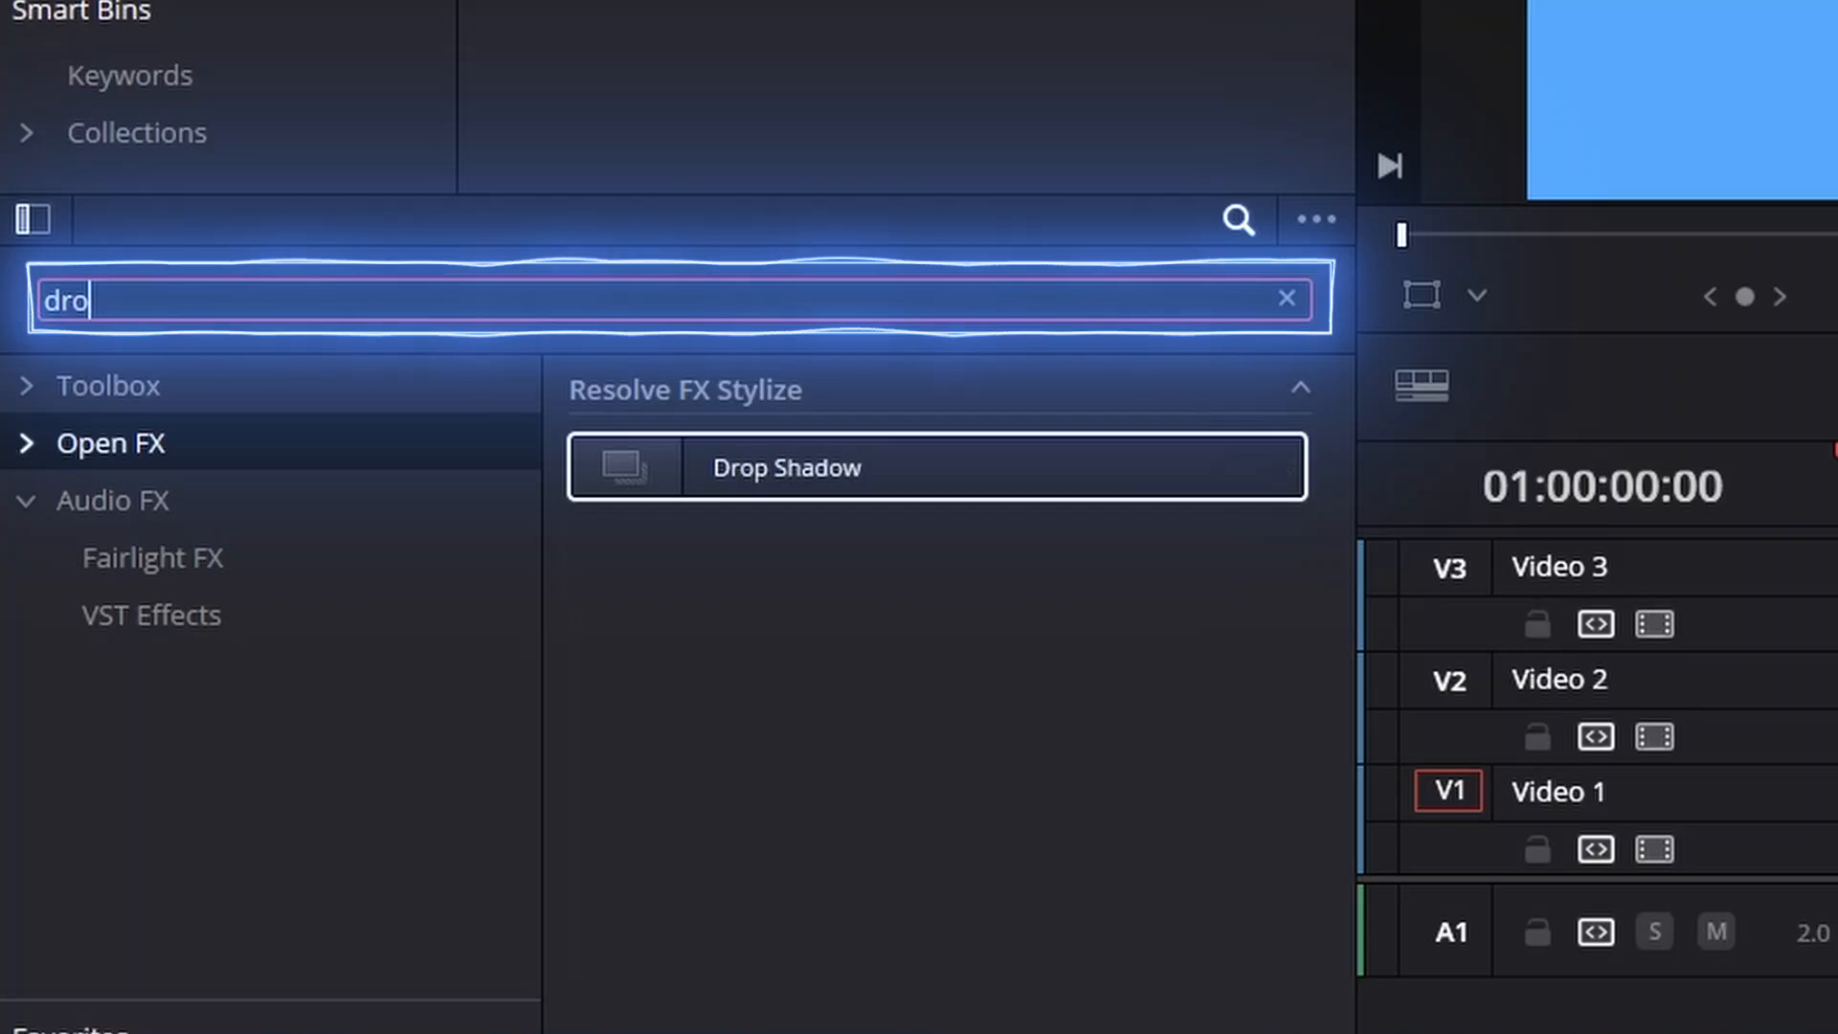
pyautogui.moveTo(734, 467); pyautogui.dragTo(776, 612)
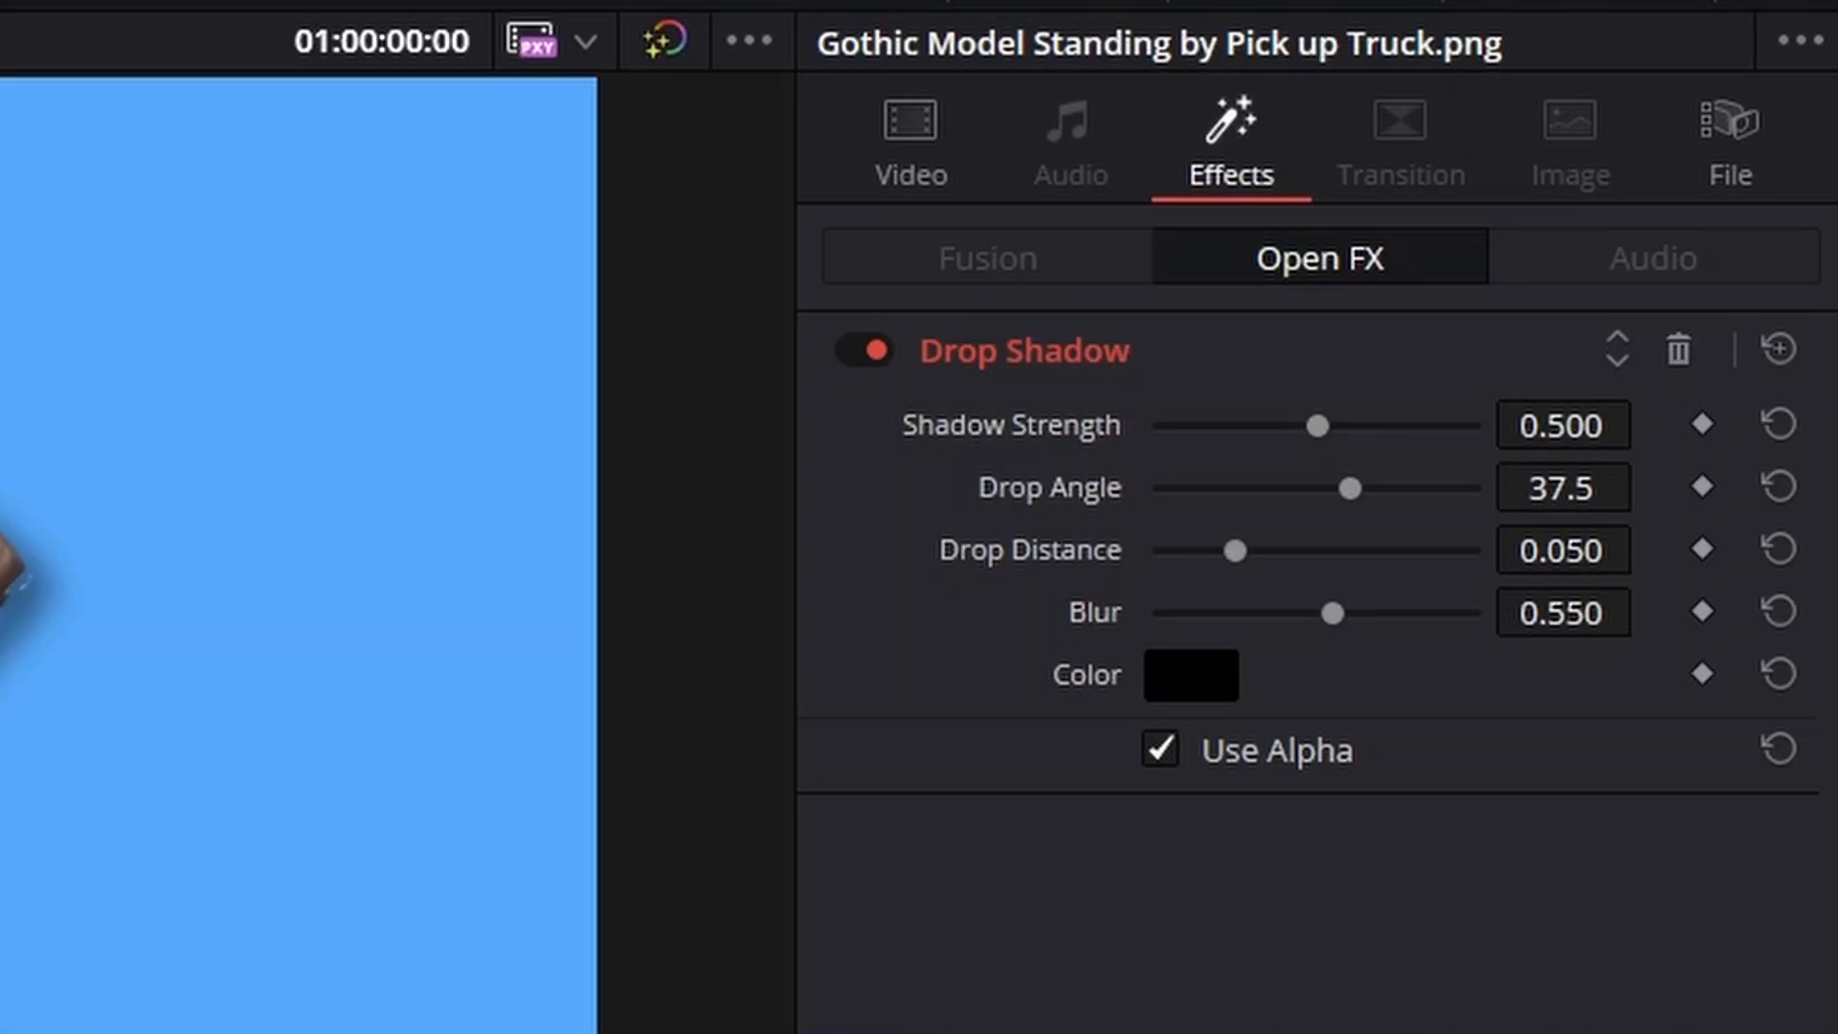
pyautogui.moveTo(1317, 426); pyautogui.dragTo(1370, 426)
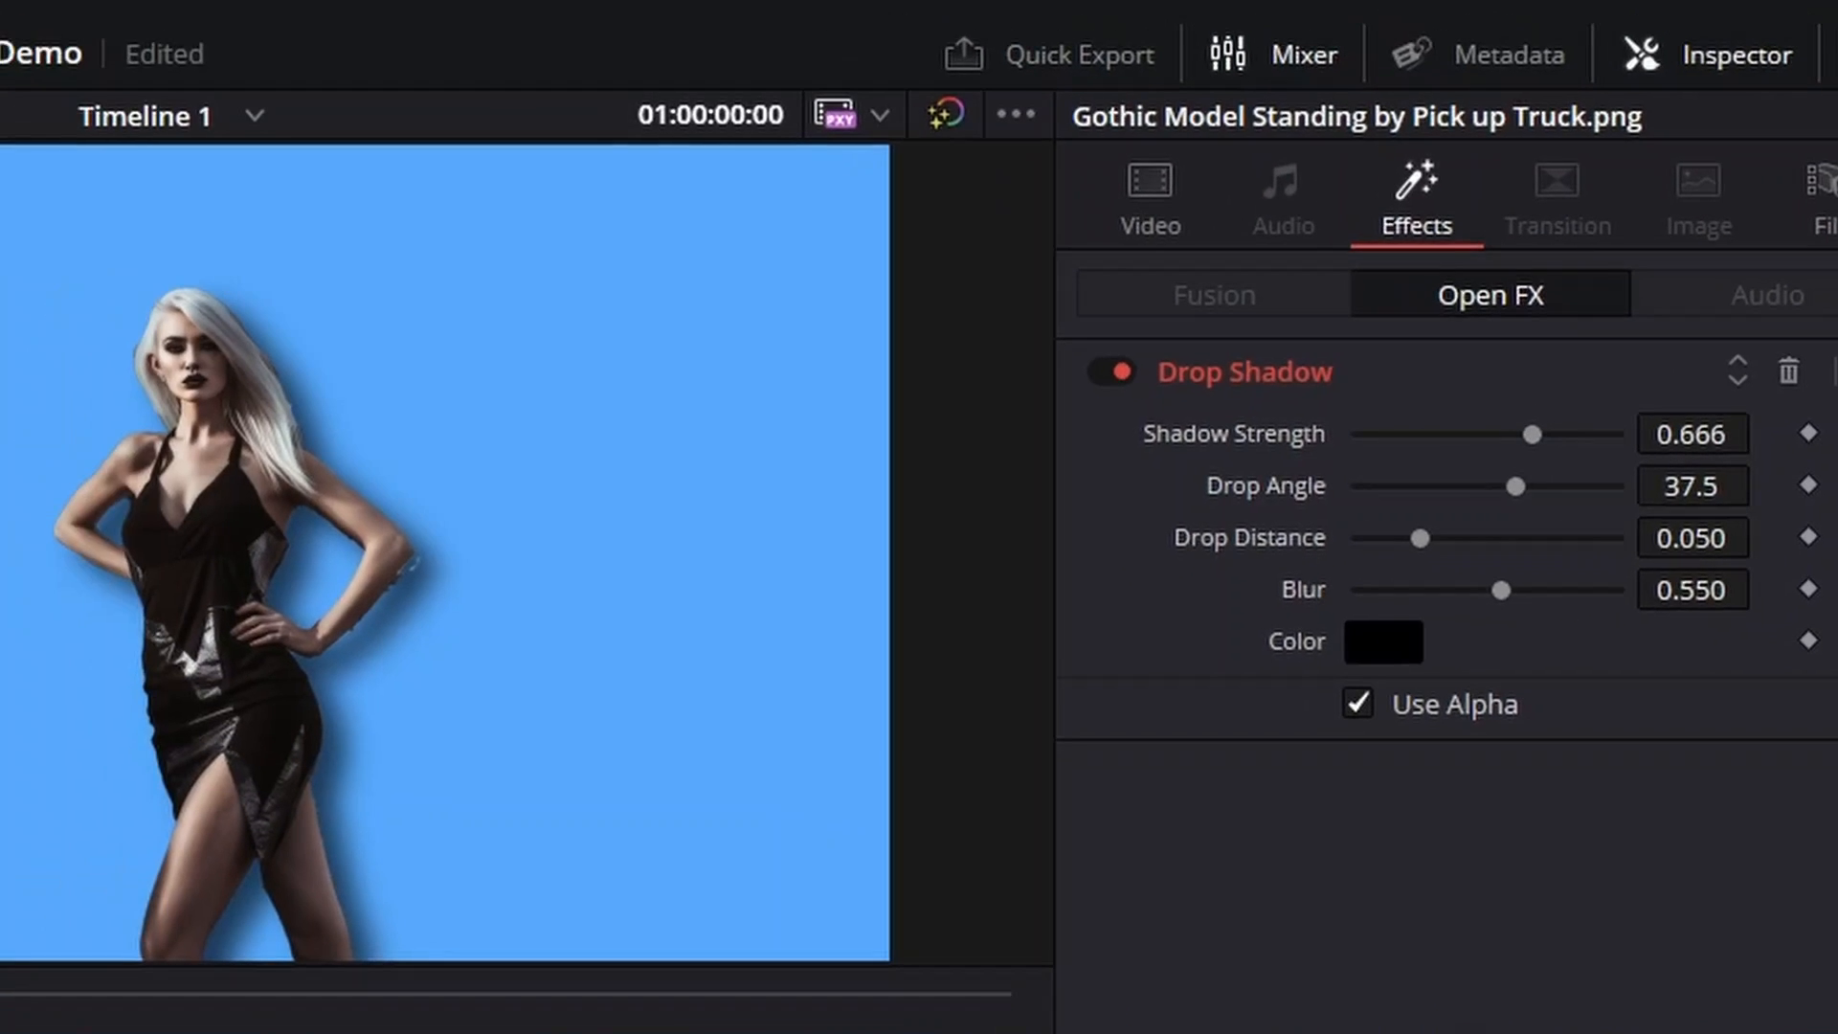
pyautogui.moveTo(1501, 589); pyautogui.dragTo(1451, 589)
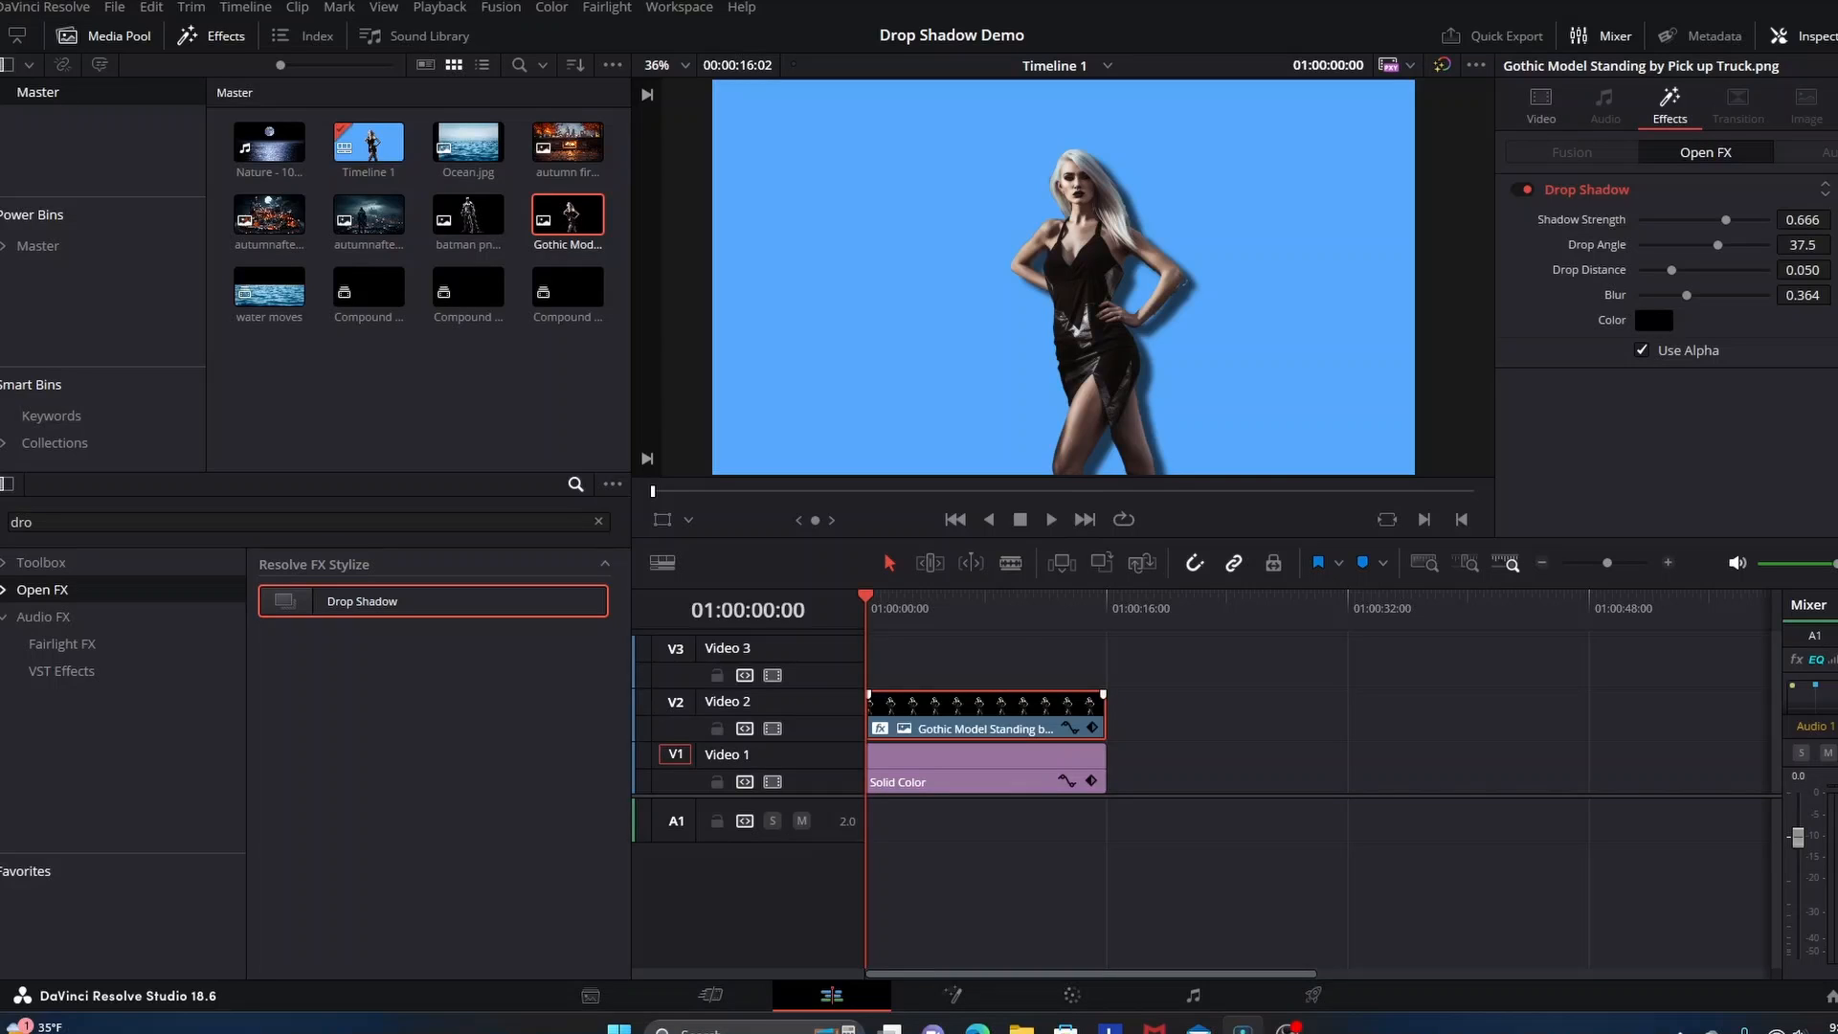
# Replace the Gothic Model clip on Video 2 with a basic Text title extended to the length of the solid color
pyautogui.rightClick(974, 709)
pyautogui.click(1047, 323)
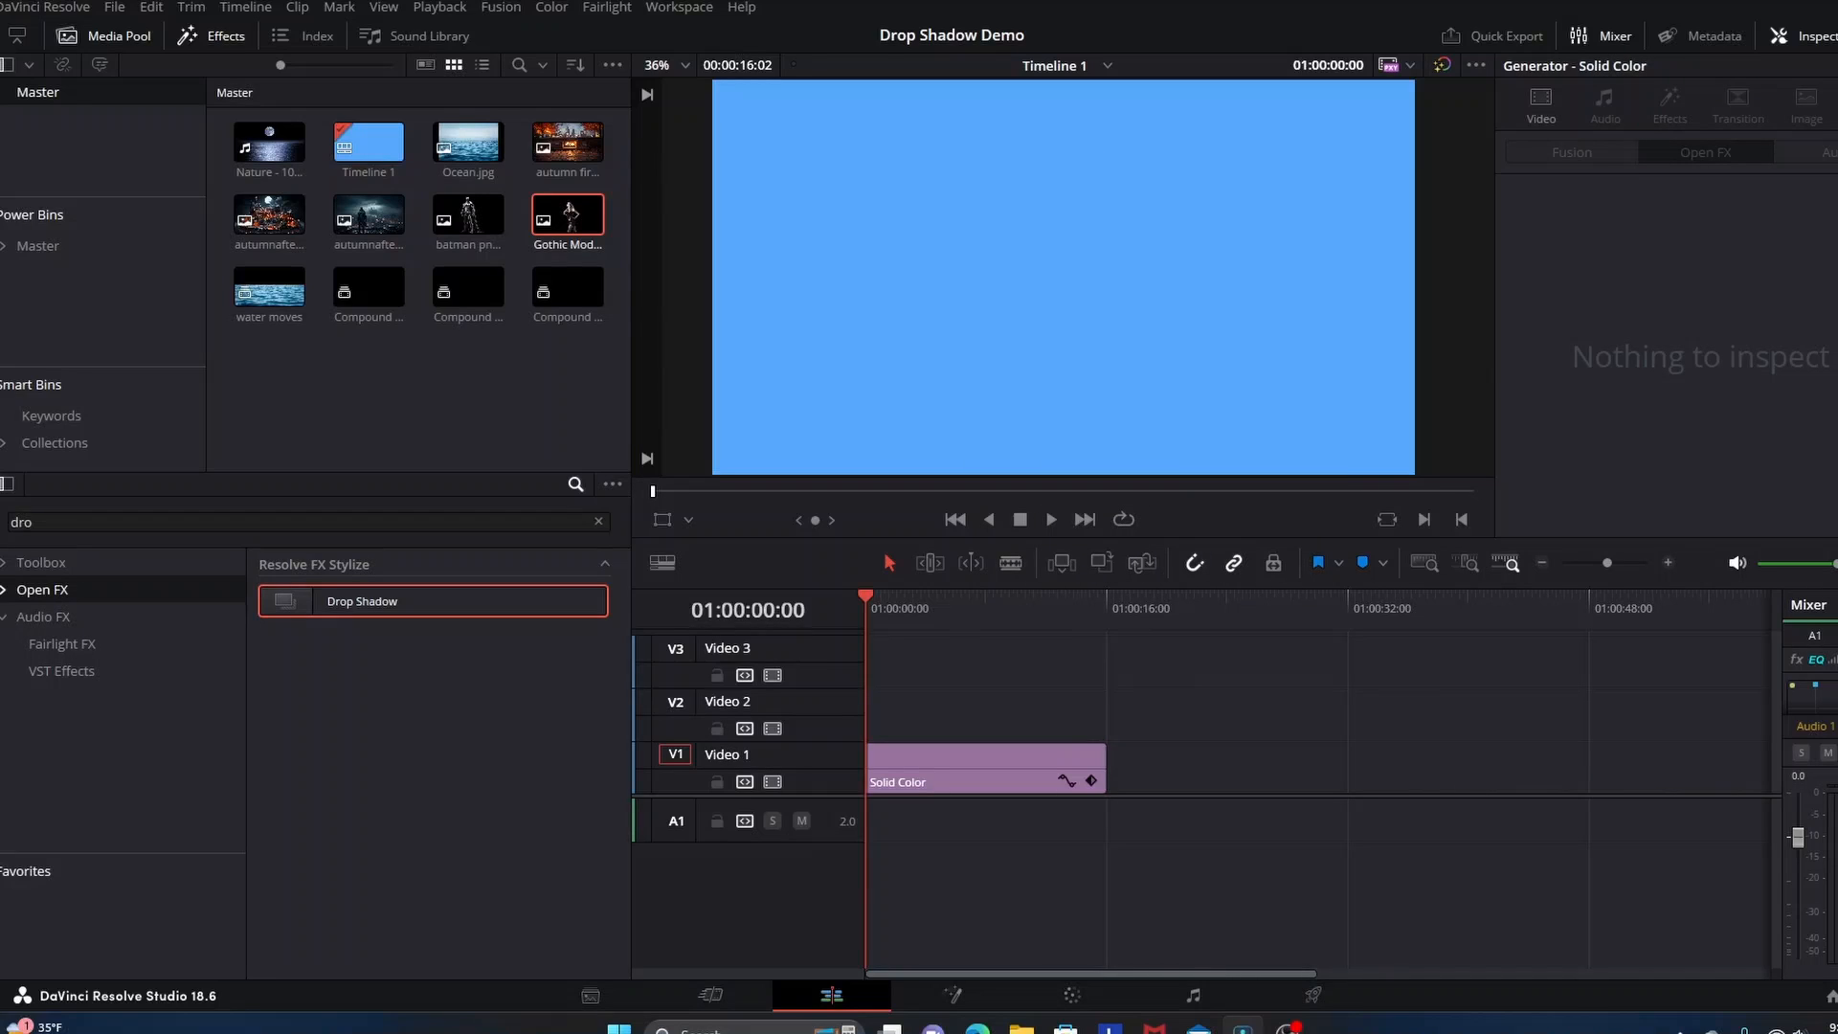
pyautogui.click(598, 521)
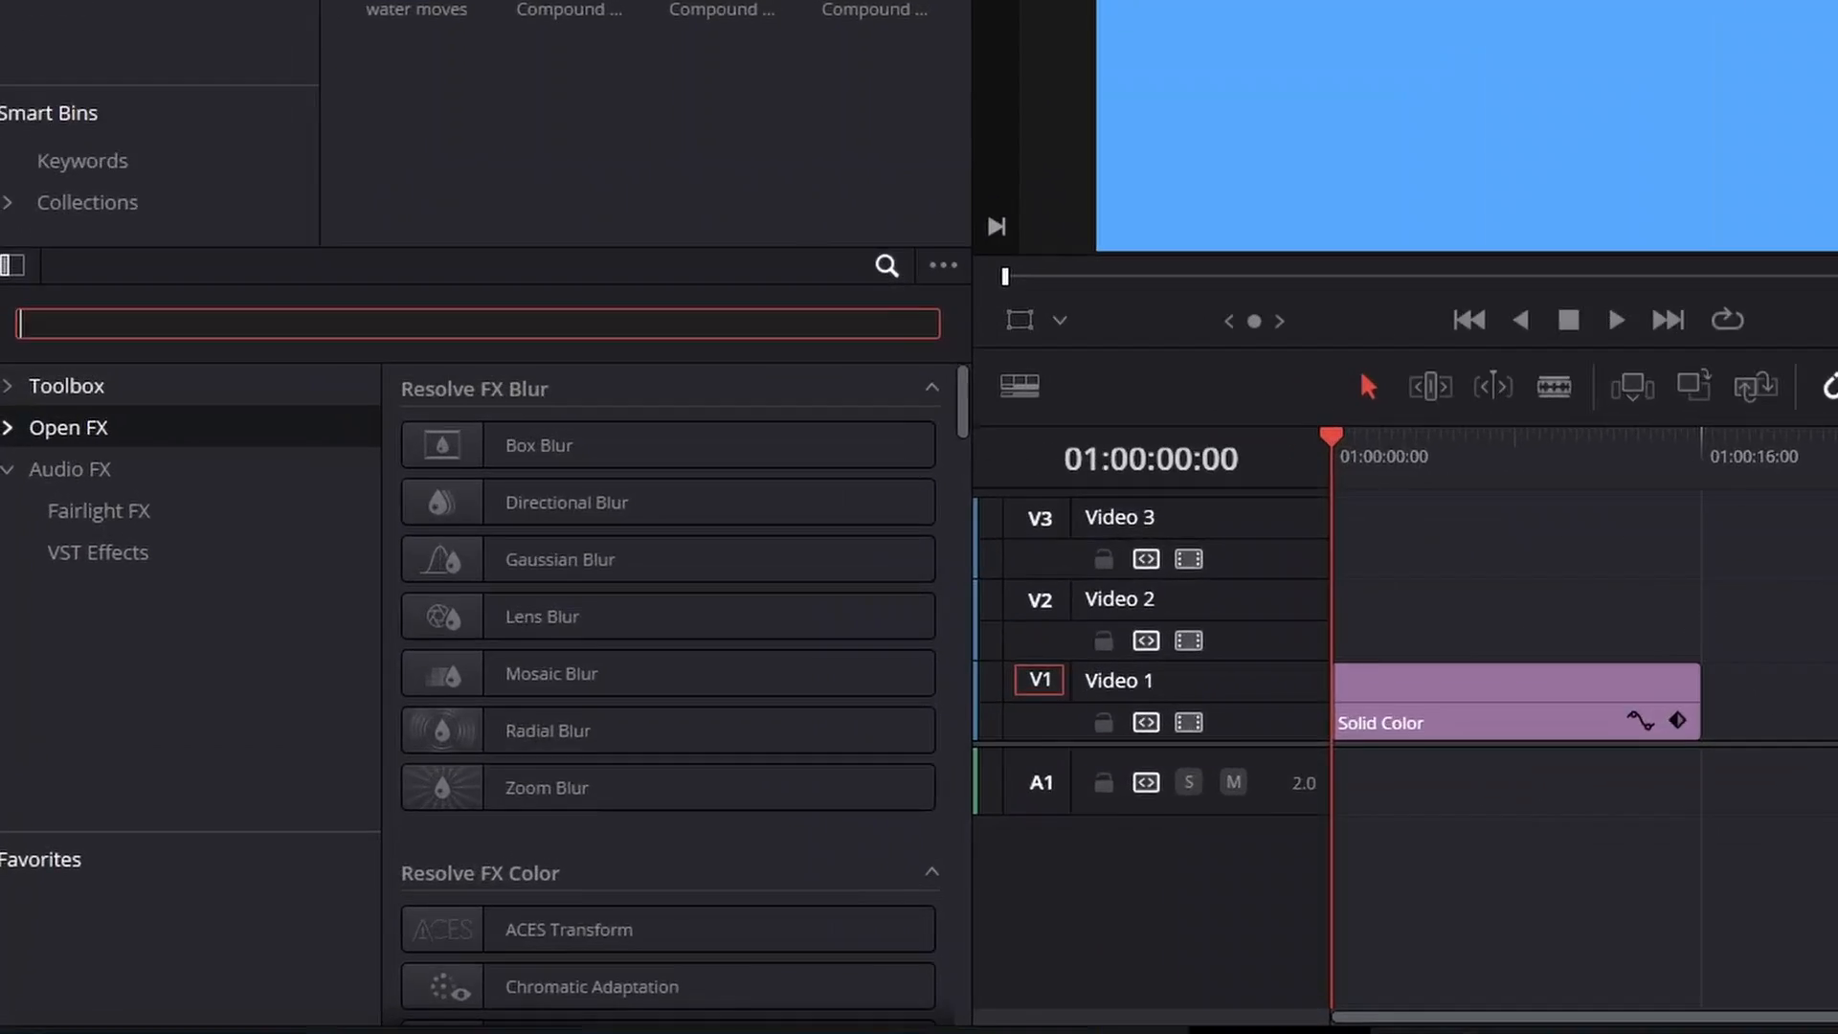
pyautogui.click(4, 563)
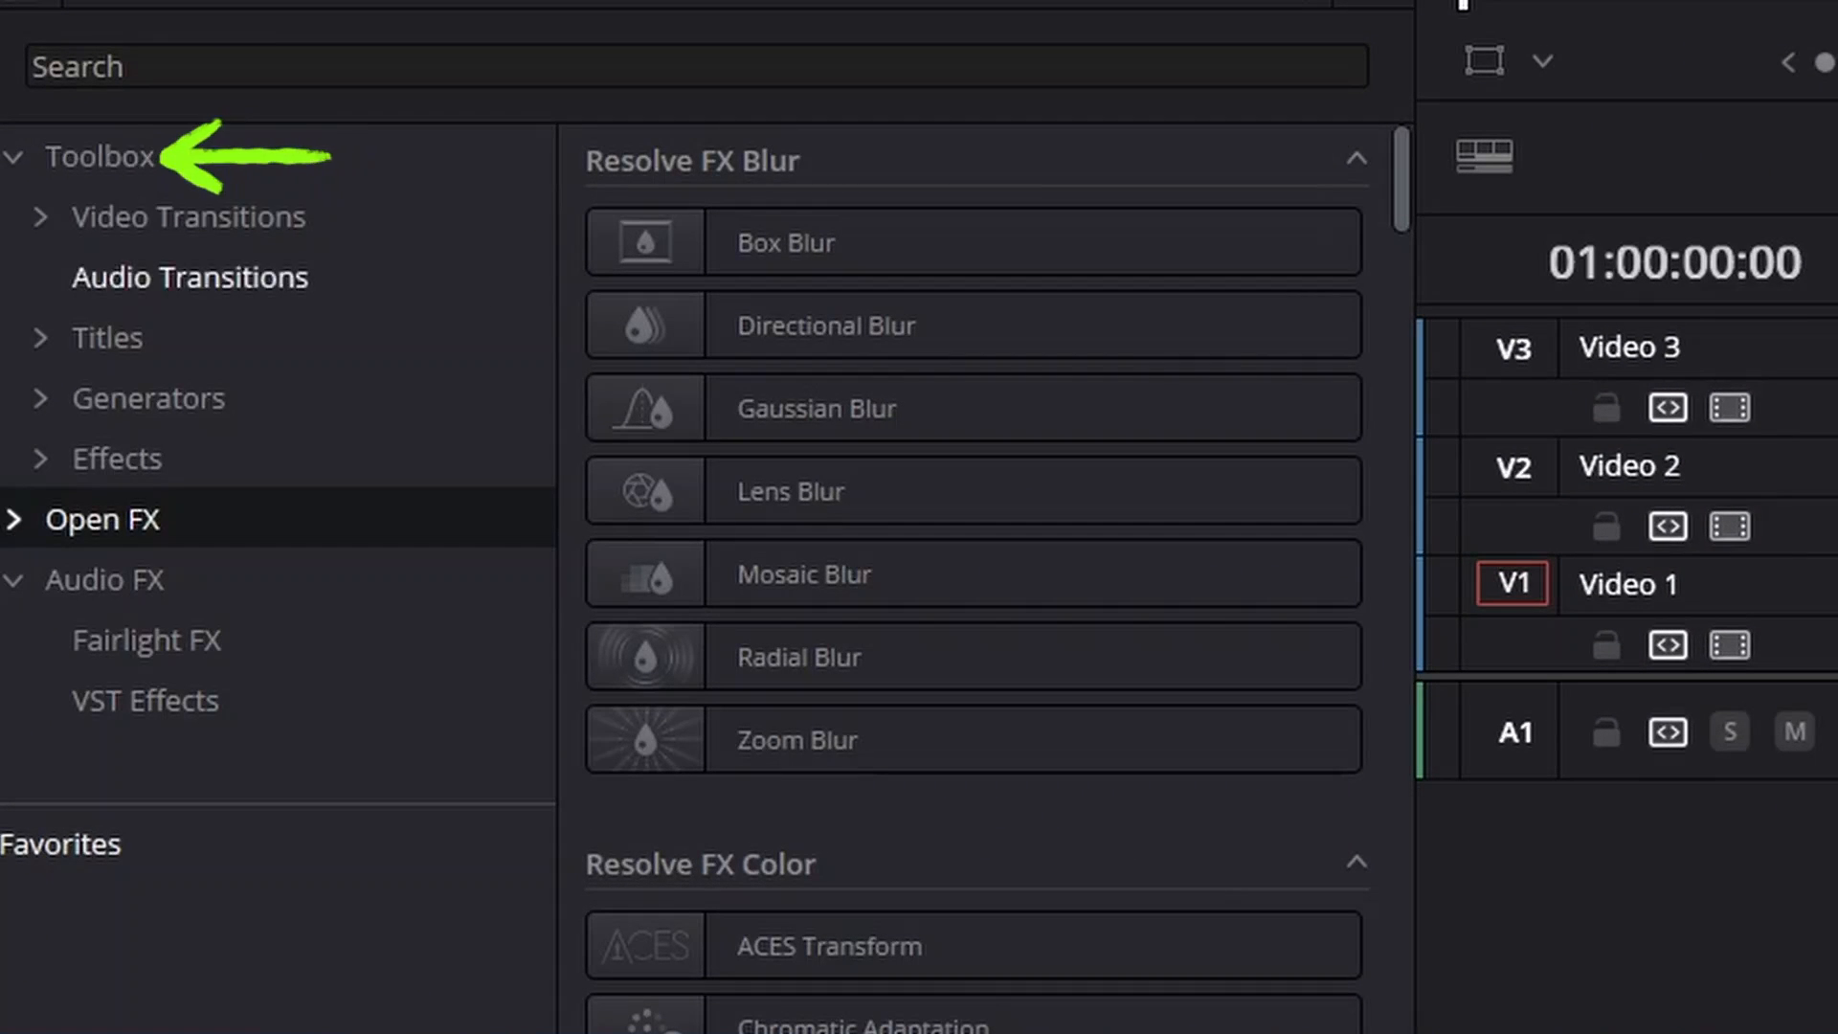
pyautogui.click(109, 338)
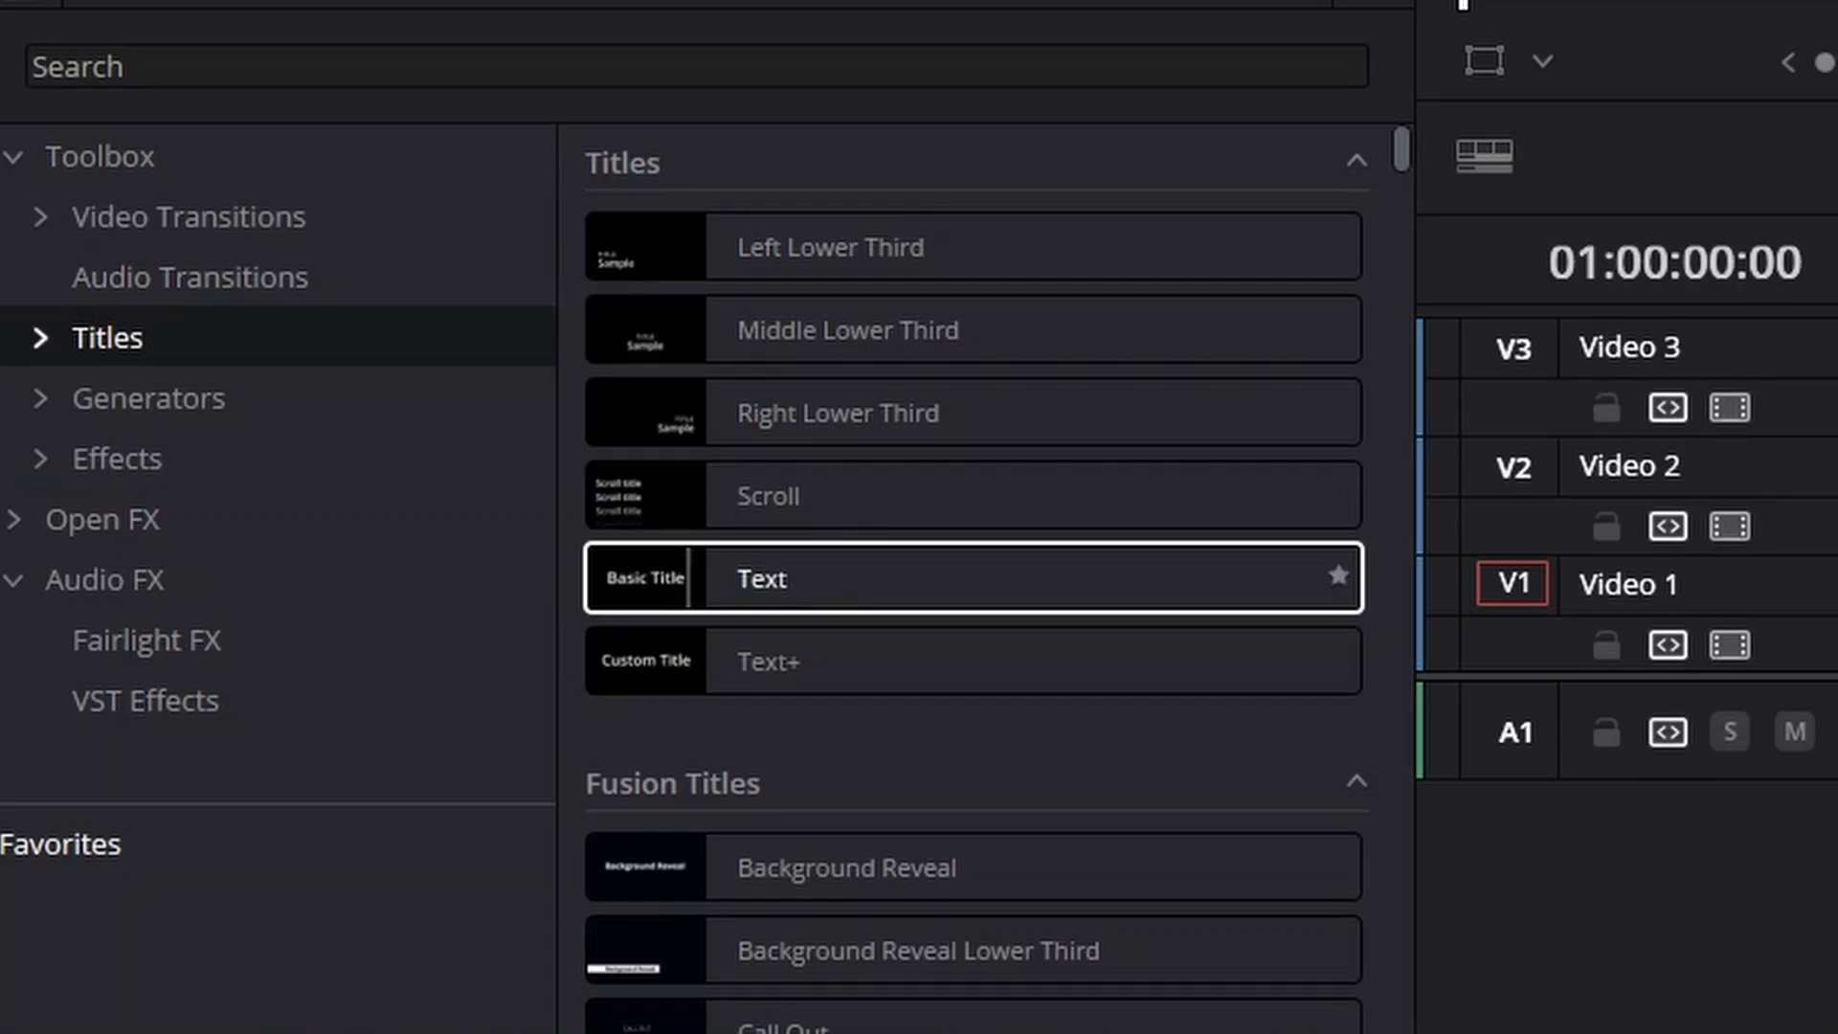
pyautogui.moveTo(899, 578); pyautogui.dragTo(834, 724)
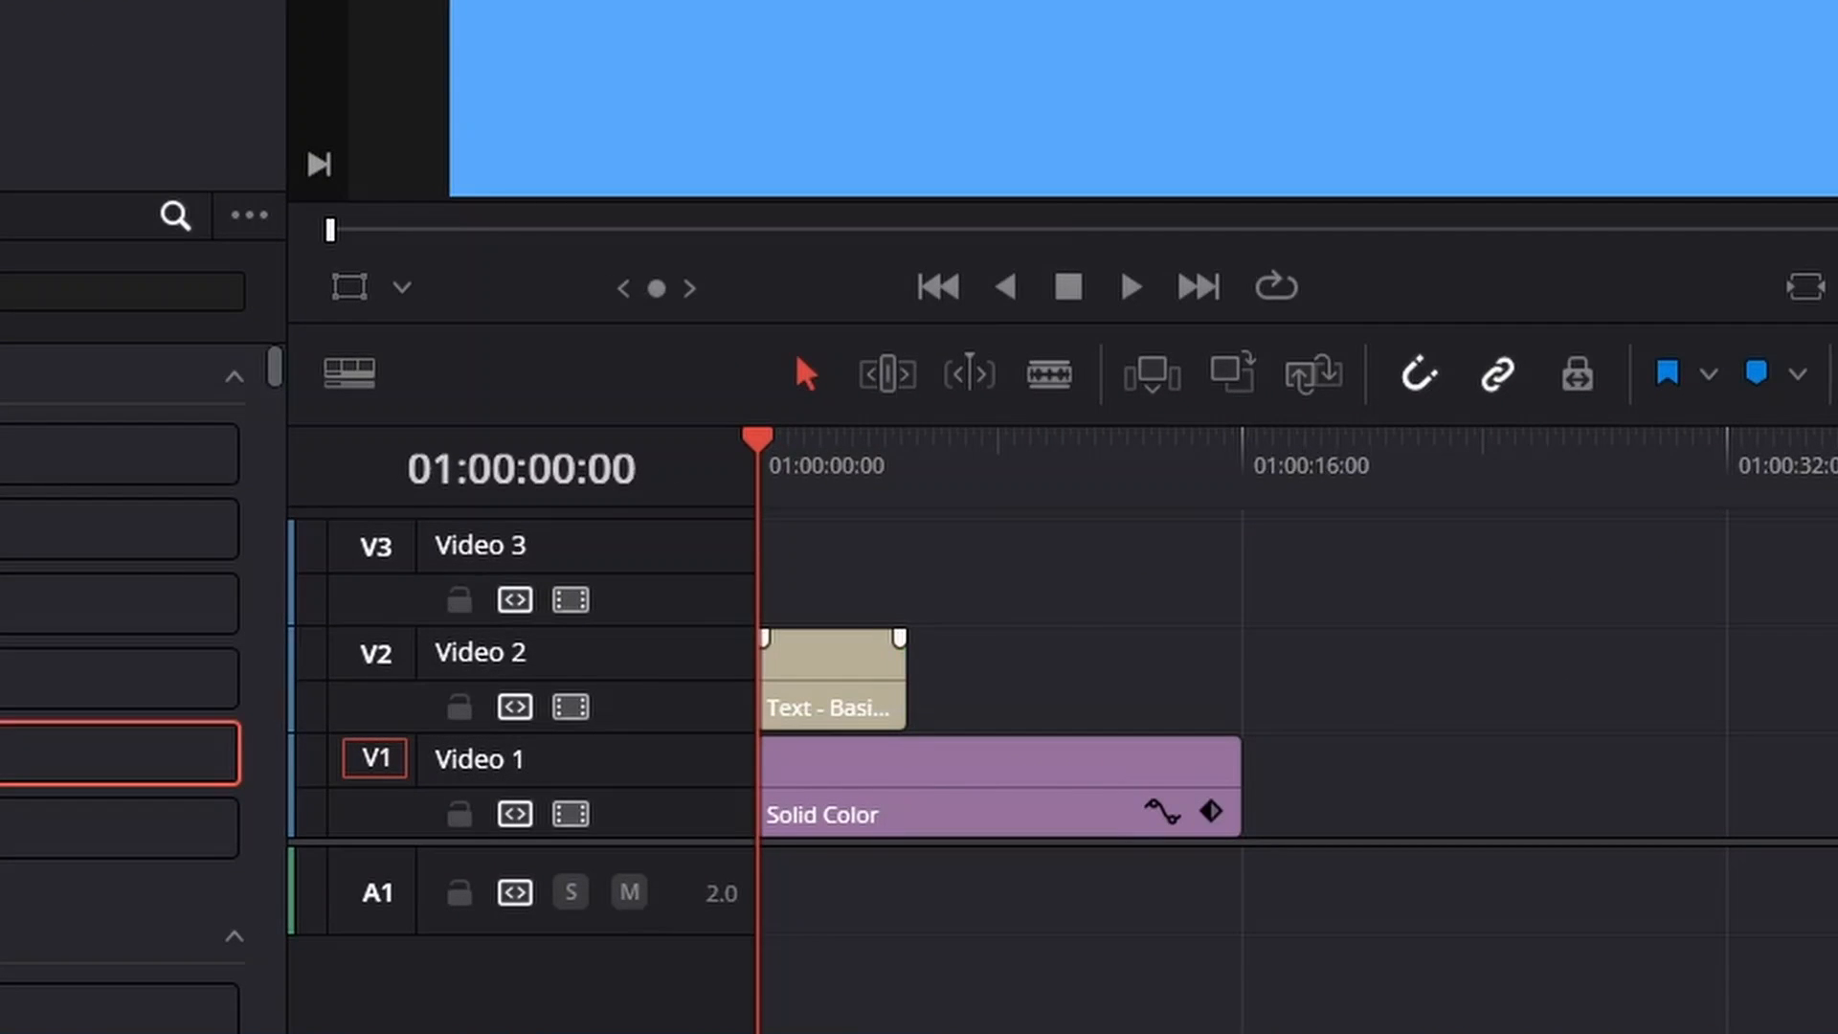
pyautogui.moveTo(900, 670); pyautogui.dragTo(1240, 670)
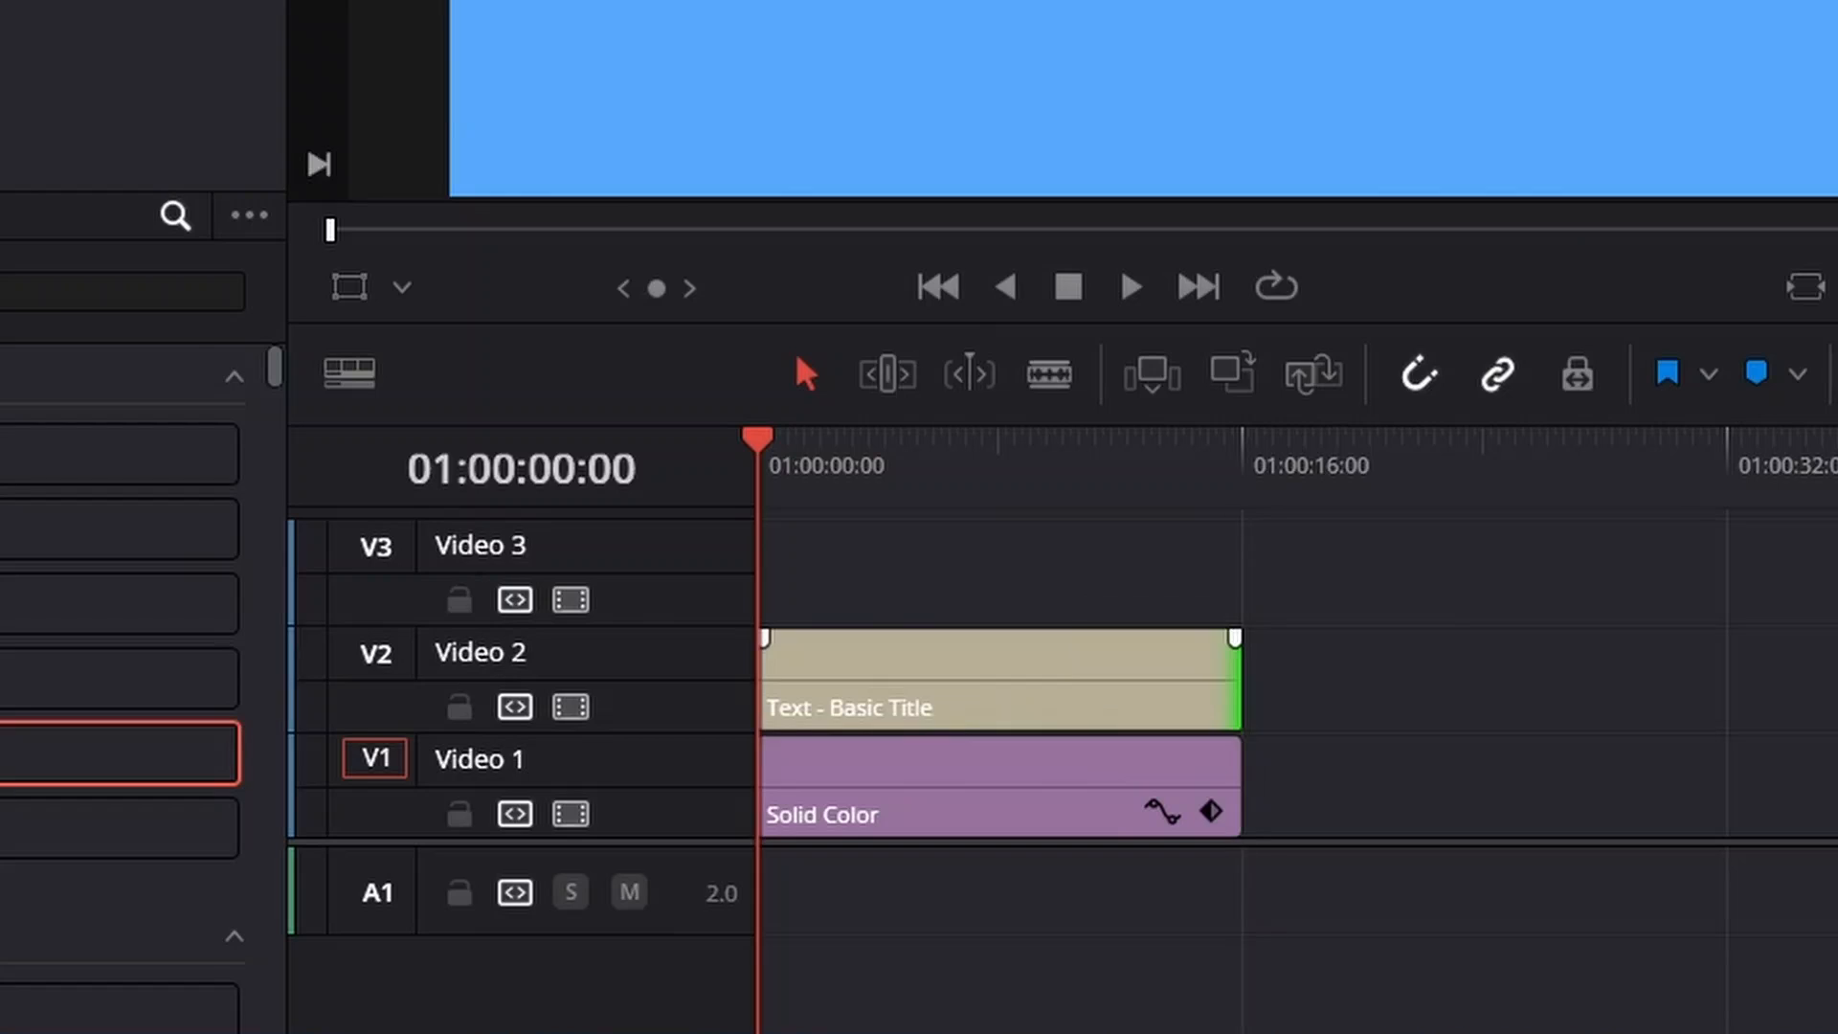
# Set the title's font family to November and its size to 223, and save the project
pyautogui.click(1733, 322)
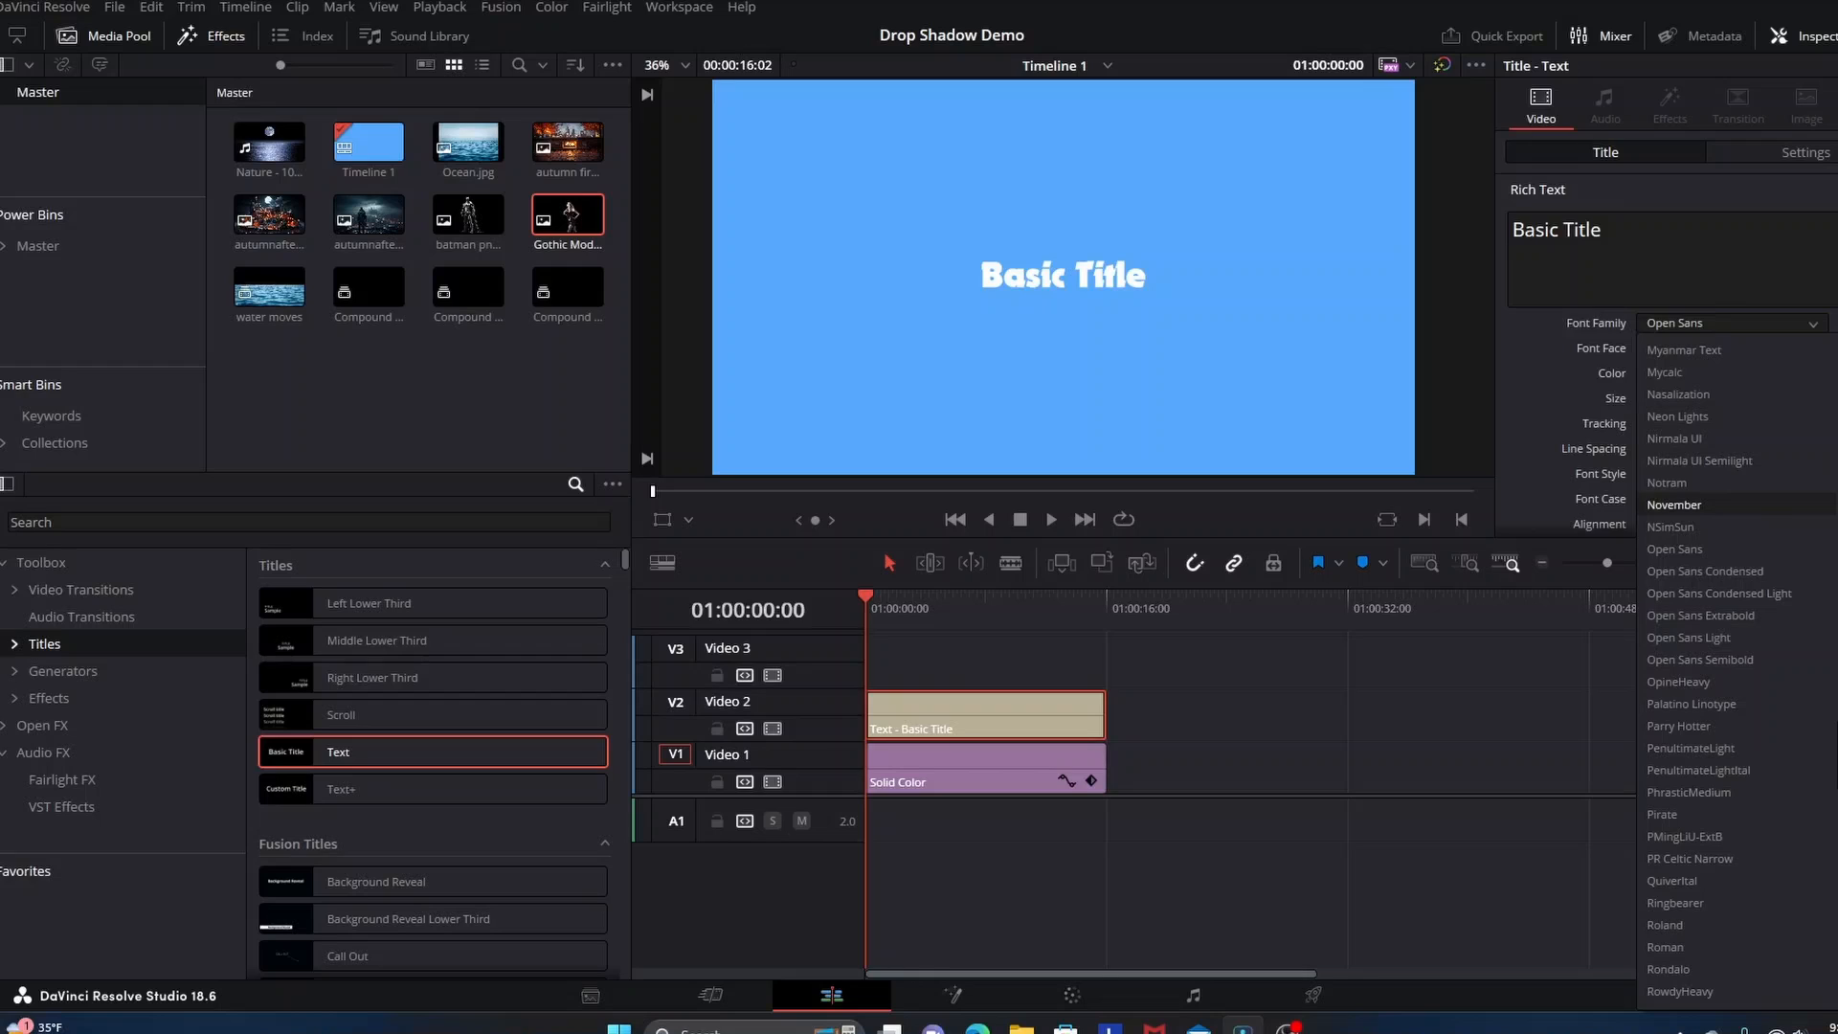
pyautogui.click(1674, 505)
pyautogui.moveTo(1801, 398); pyautogui.dragTo(1834, 397)
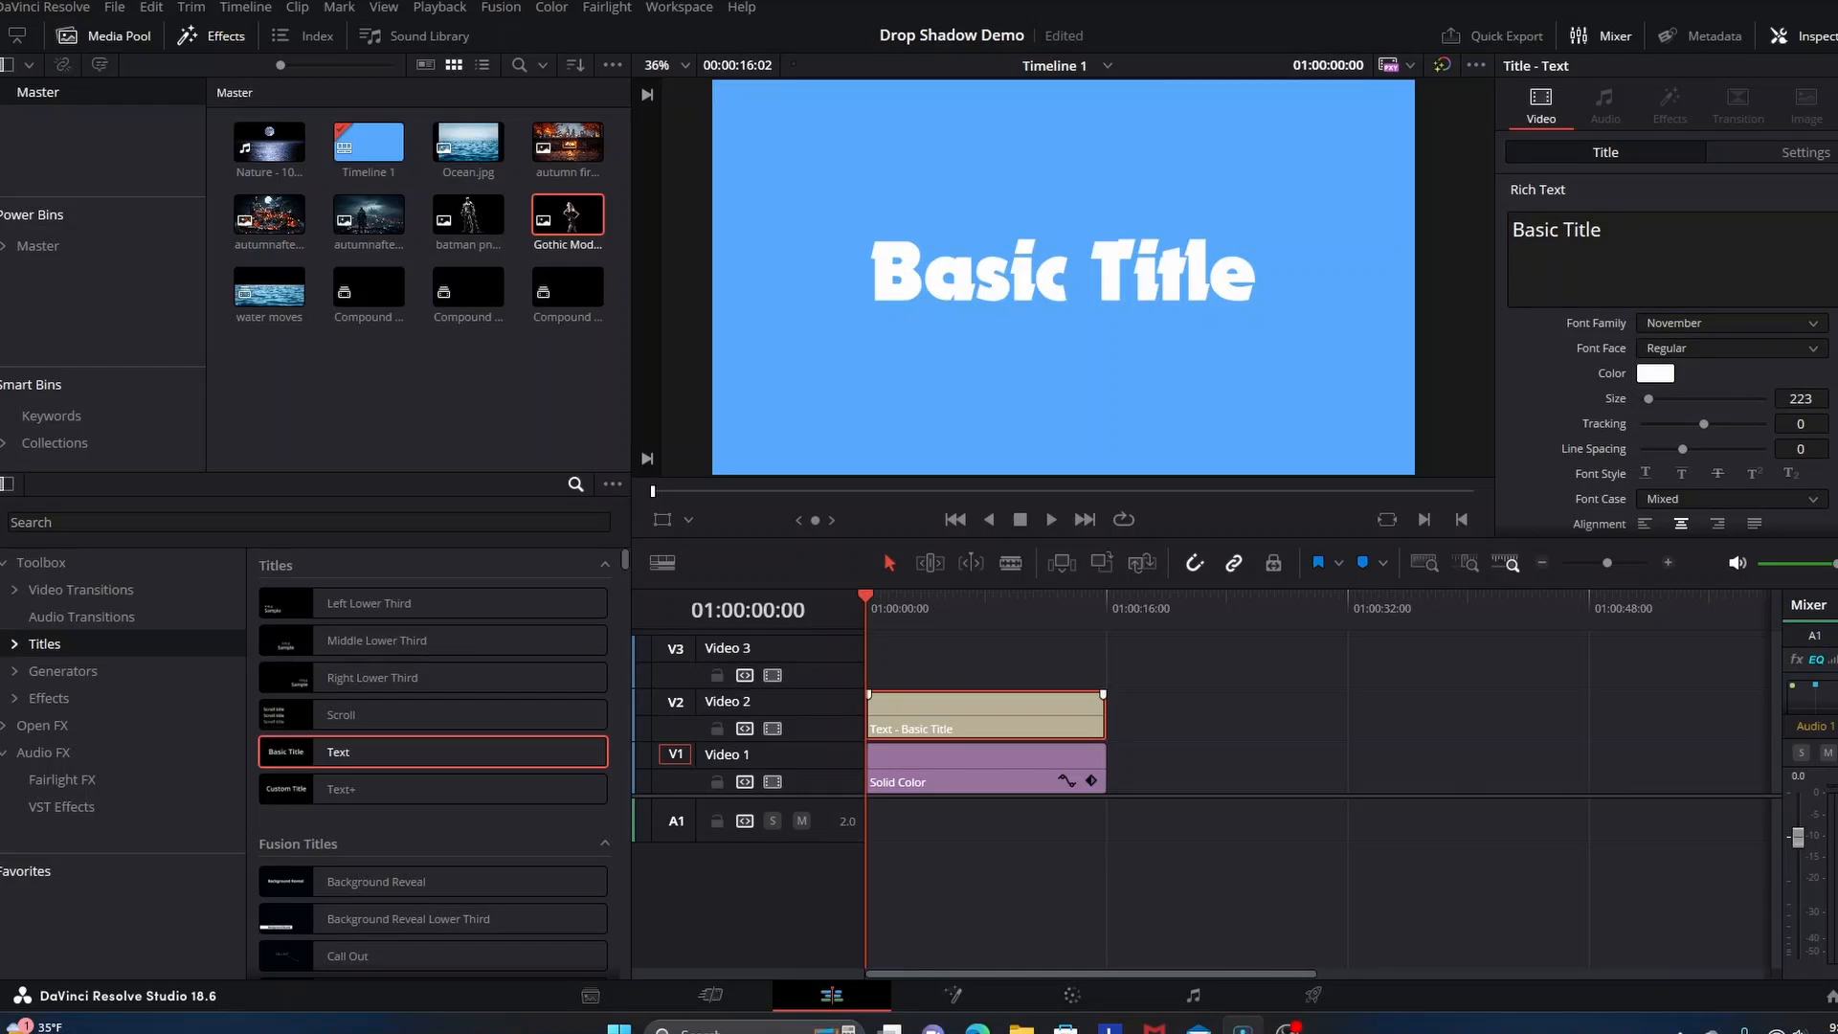
pyautogui.hotkey('ctrl', 's')
# Search the Open FX effects for Drop Shadow and select it
pyautogui.click(42, 726)
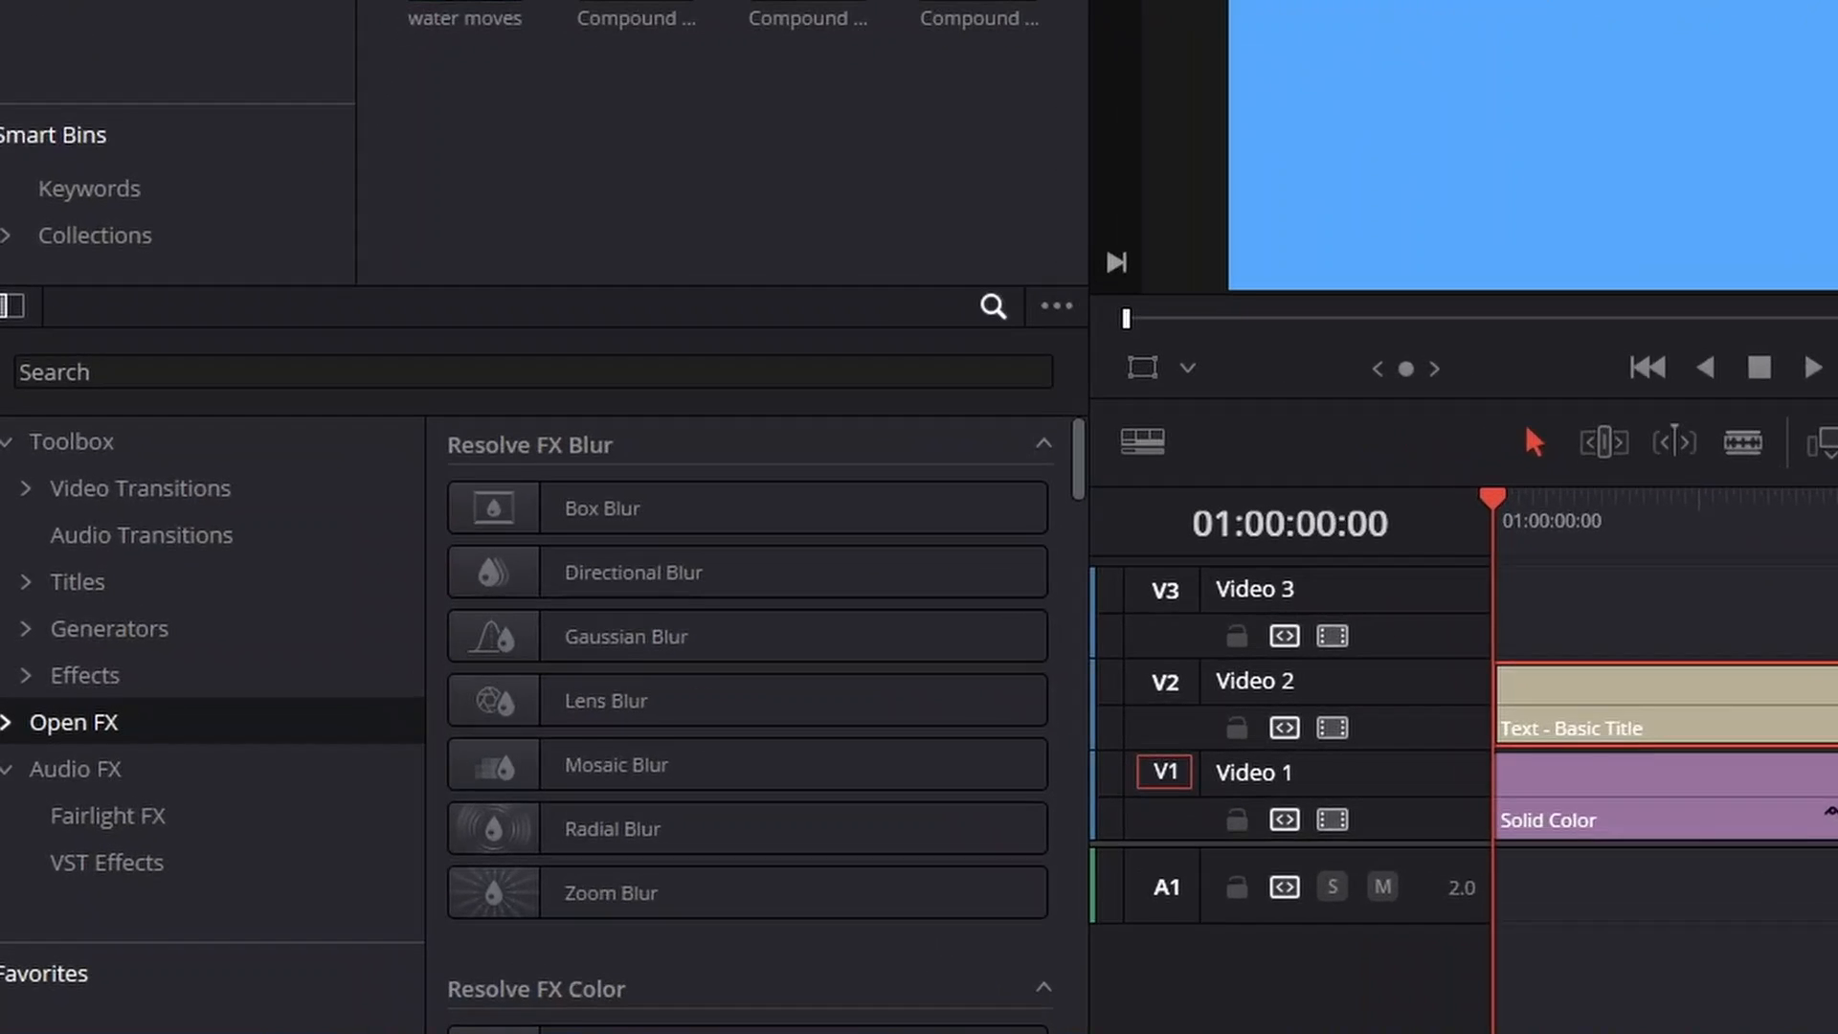
pyautogui.click(533, 372)
pyautogui.write('dr')
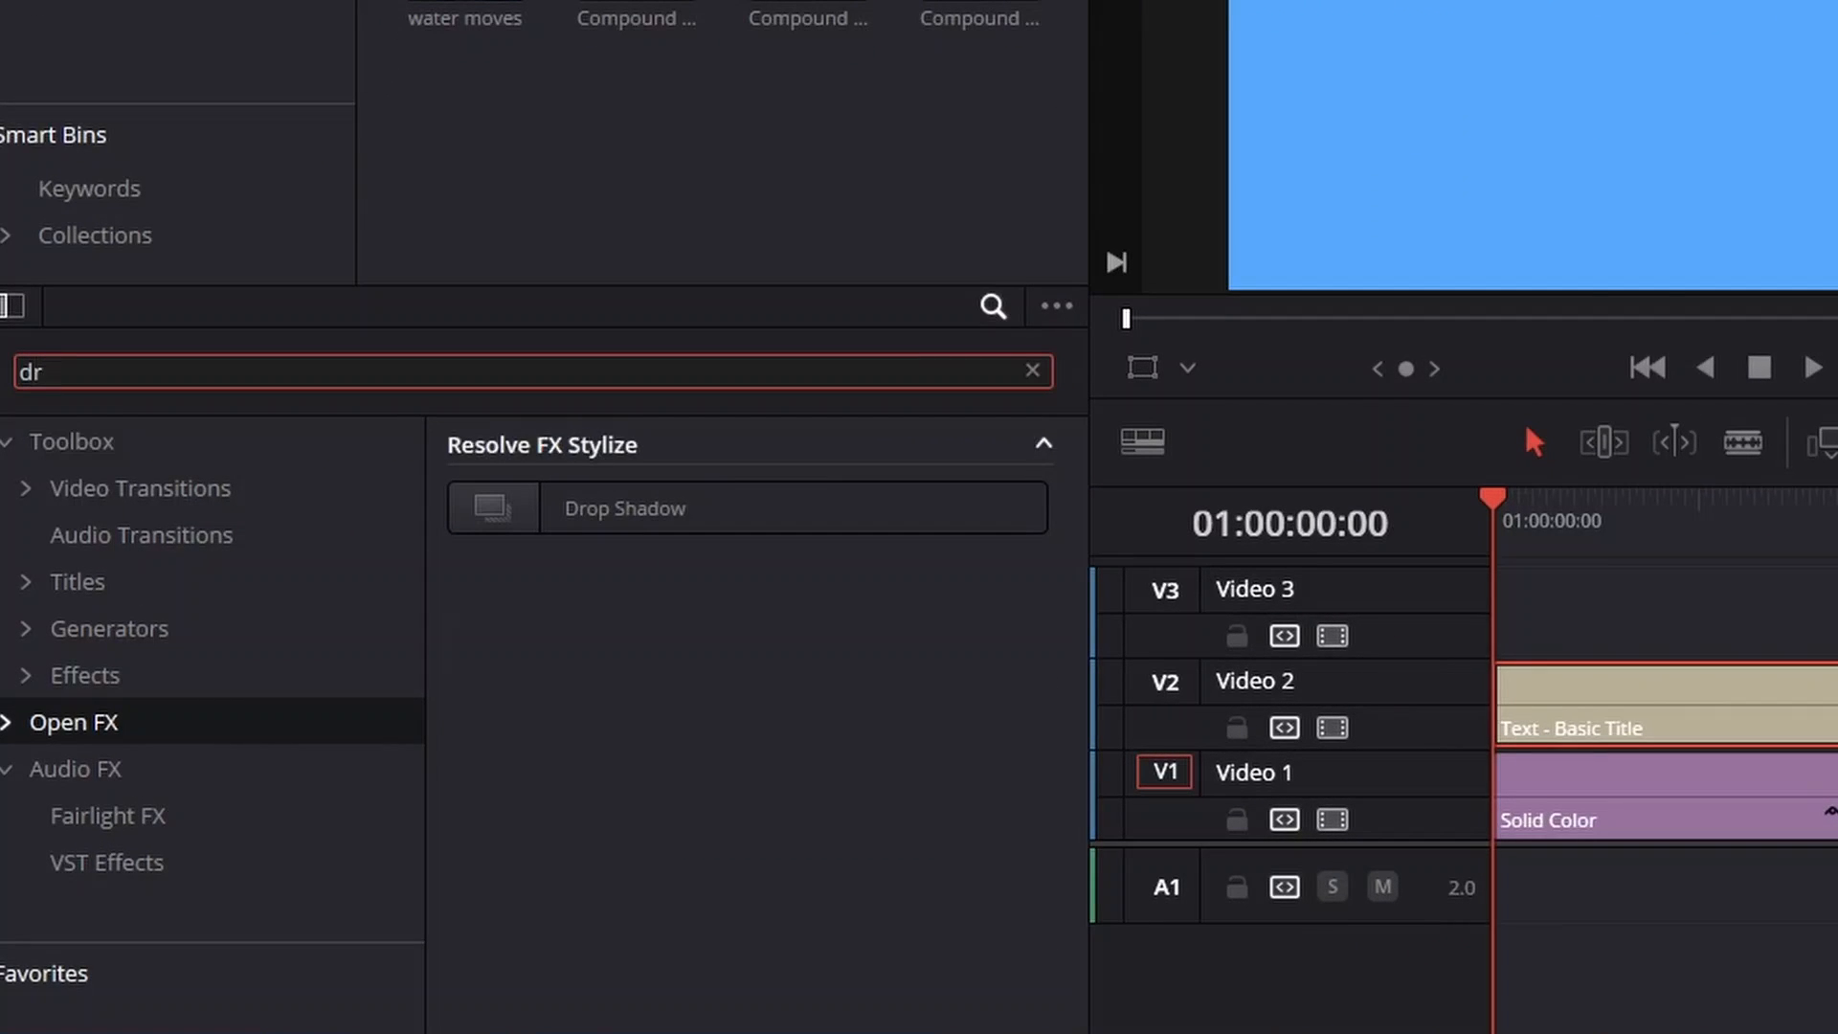
pyautogui.click(661, 508)
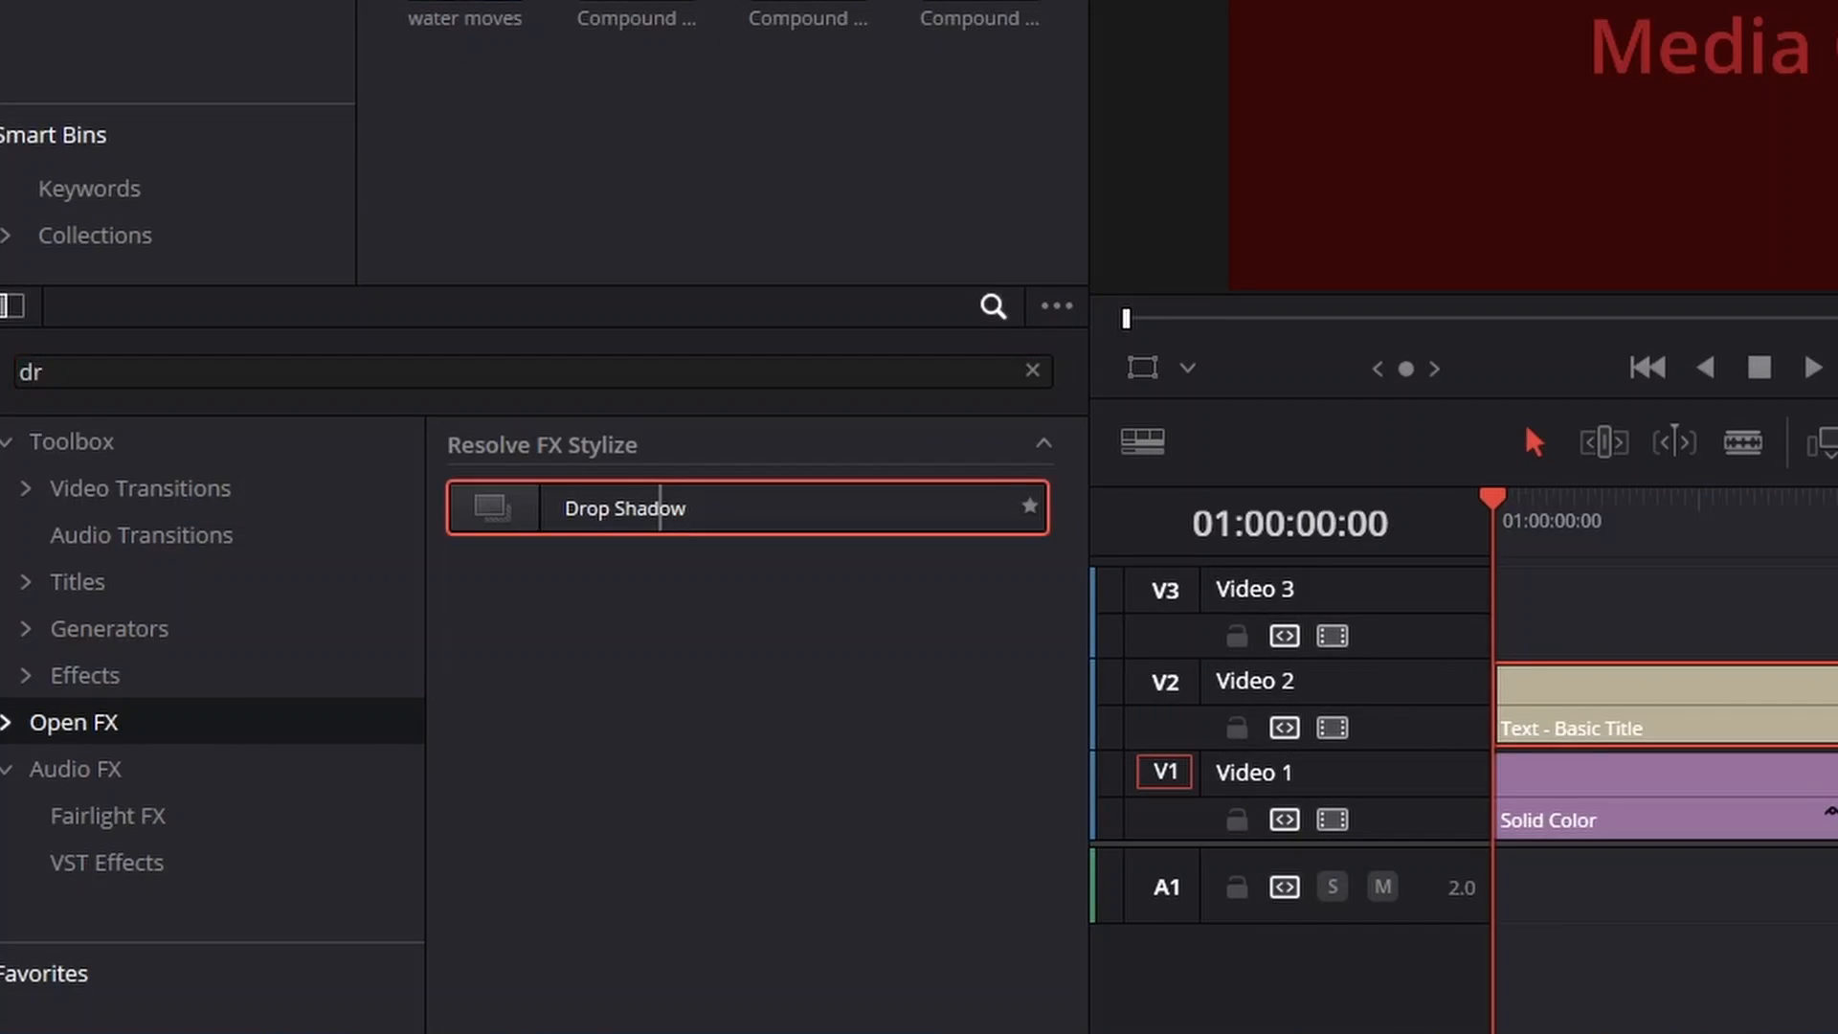
# Try to apply the Drop Shadow effect directly to the Basic Title clip on Video 2
pyautogui.moveTo(660, 507); pyautogui.dragTo(1641, 694)
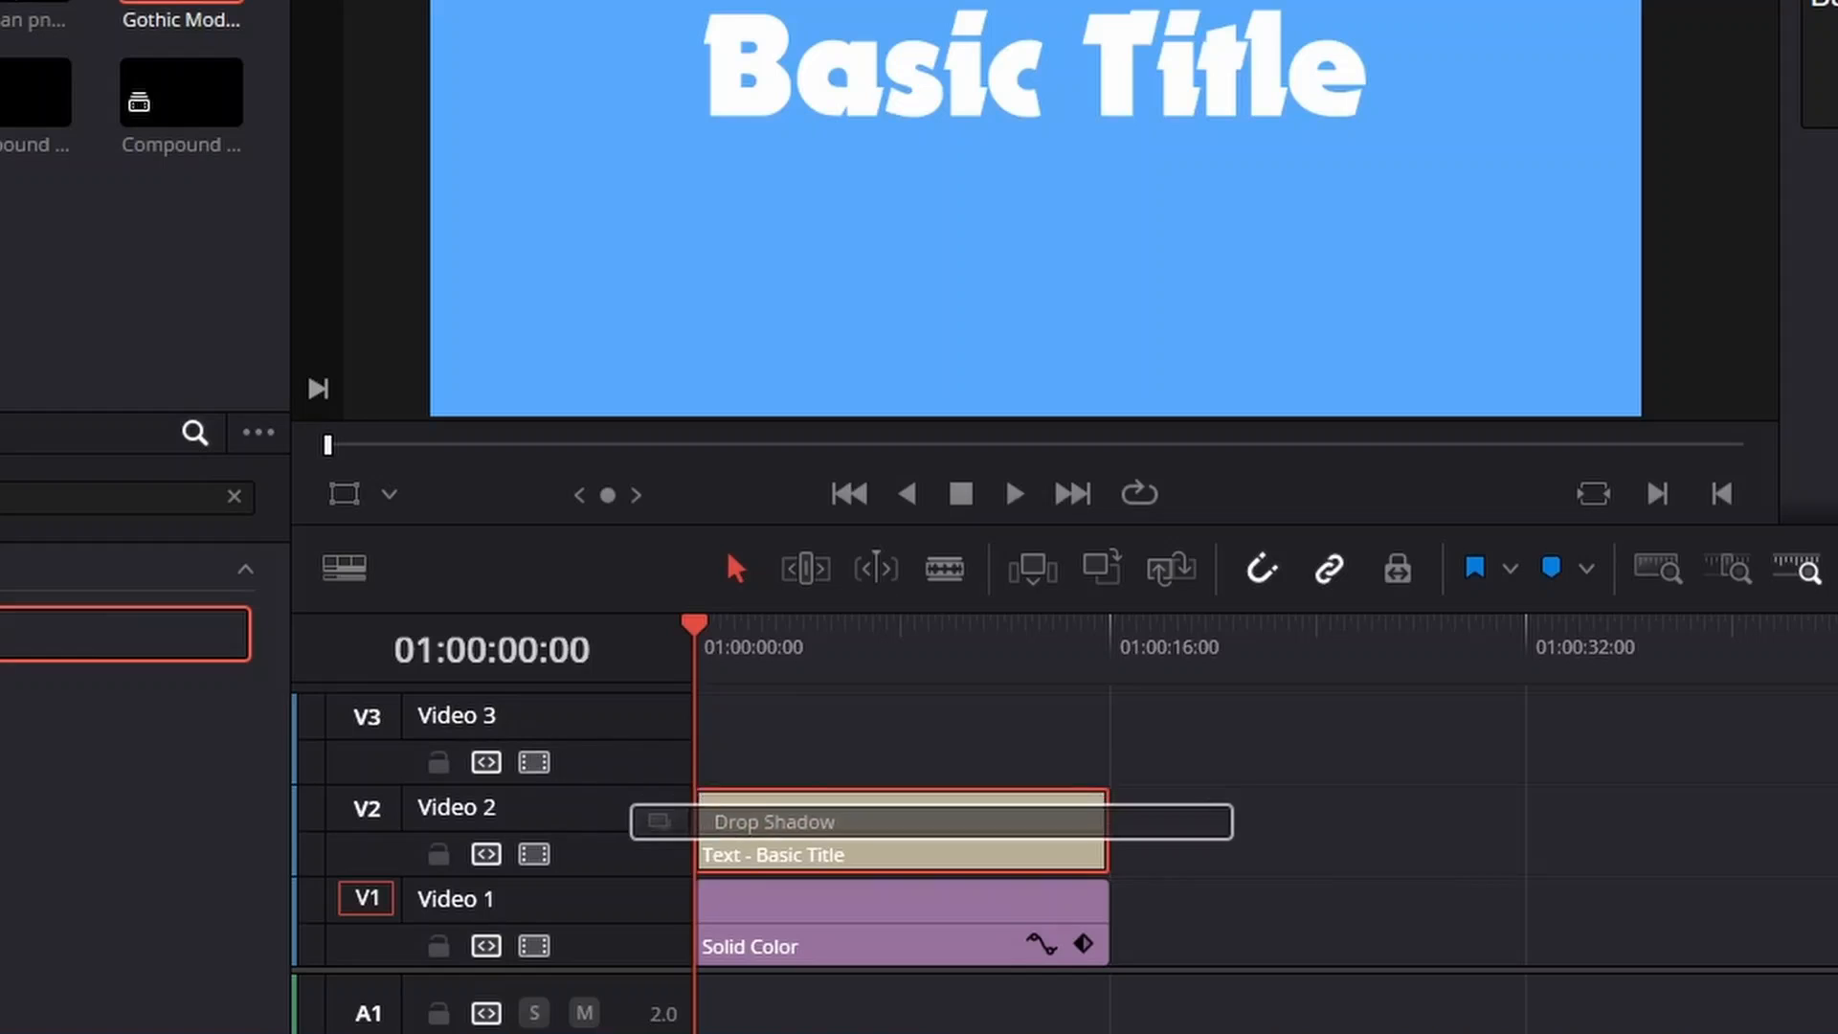
pyautogui.moveTo(766, 821); pyautogui.dragTo(780, 889)
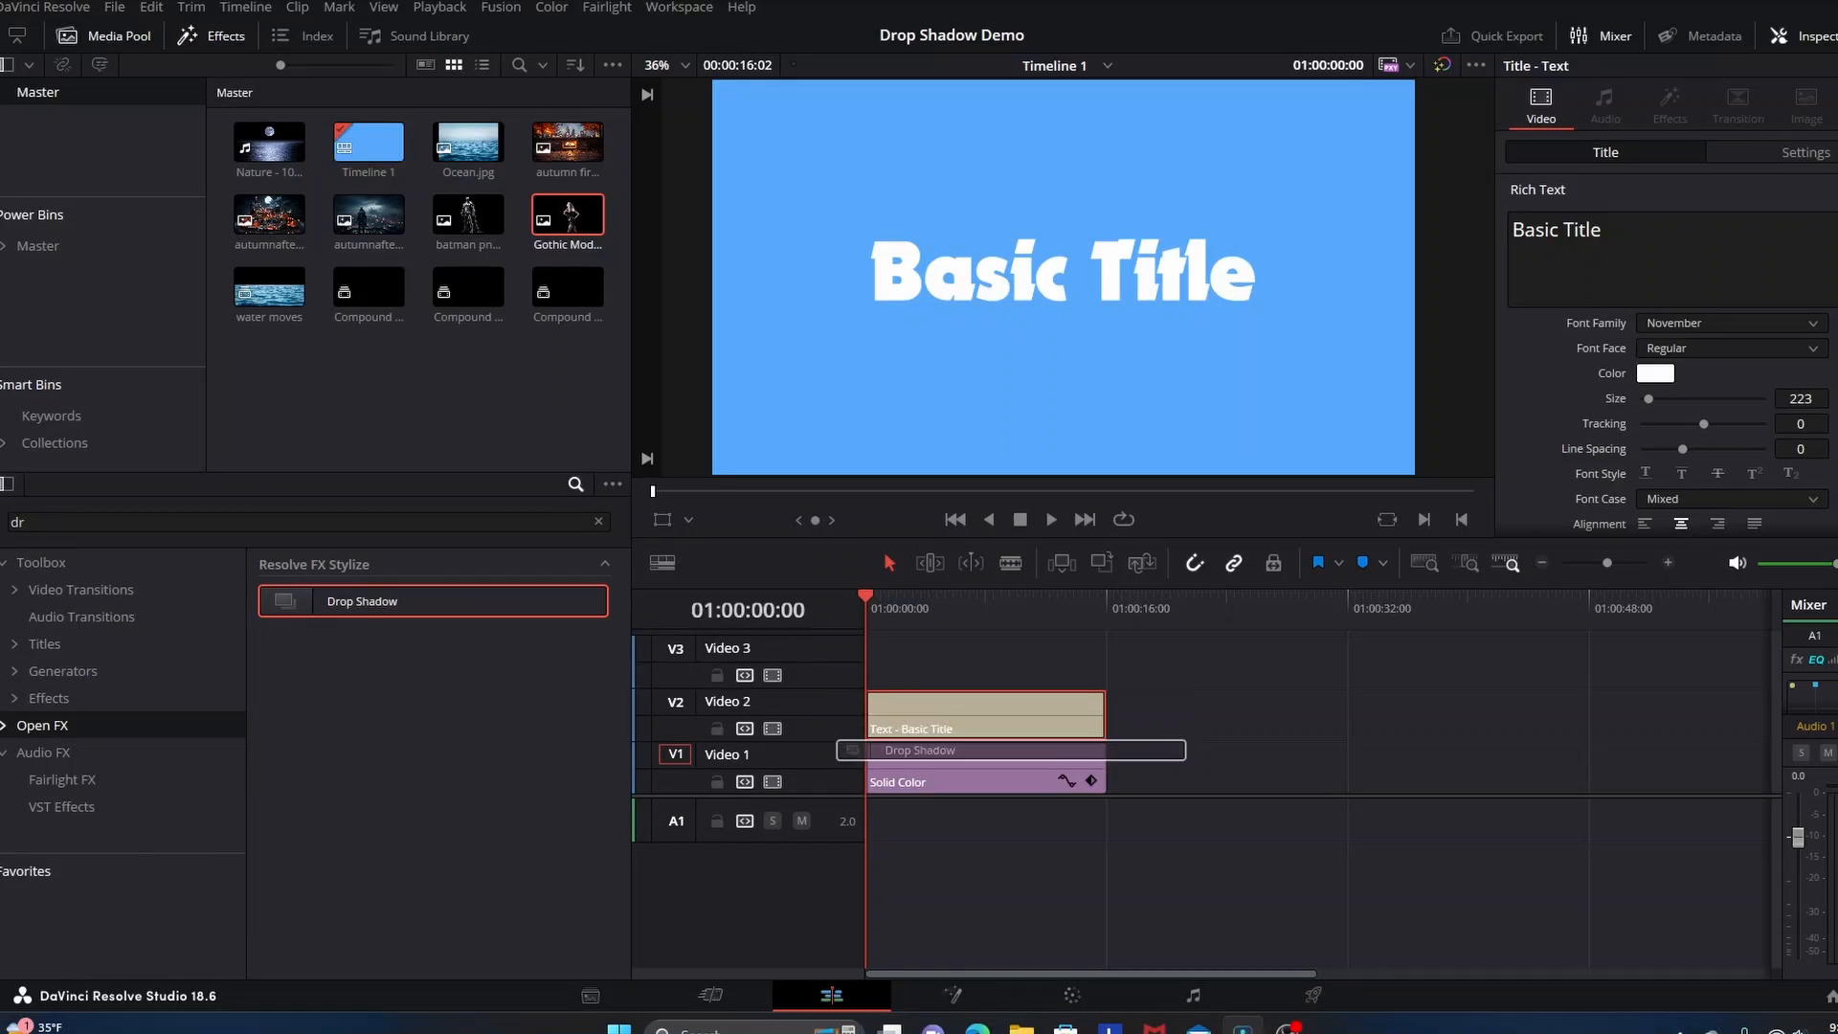
pyautogui.moveTo(852, 749); pyautogui.dragTo(810, 728)
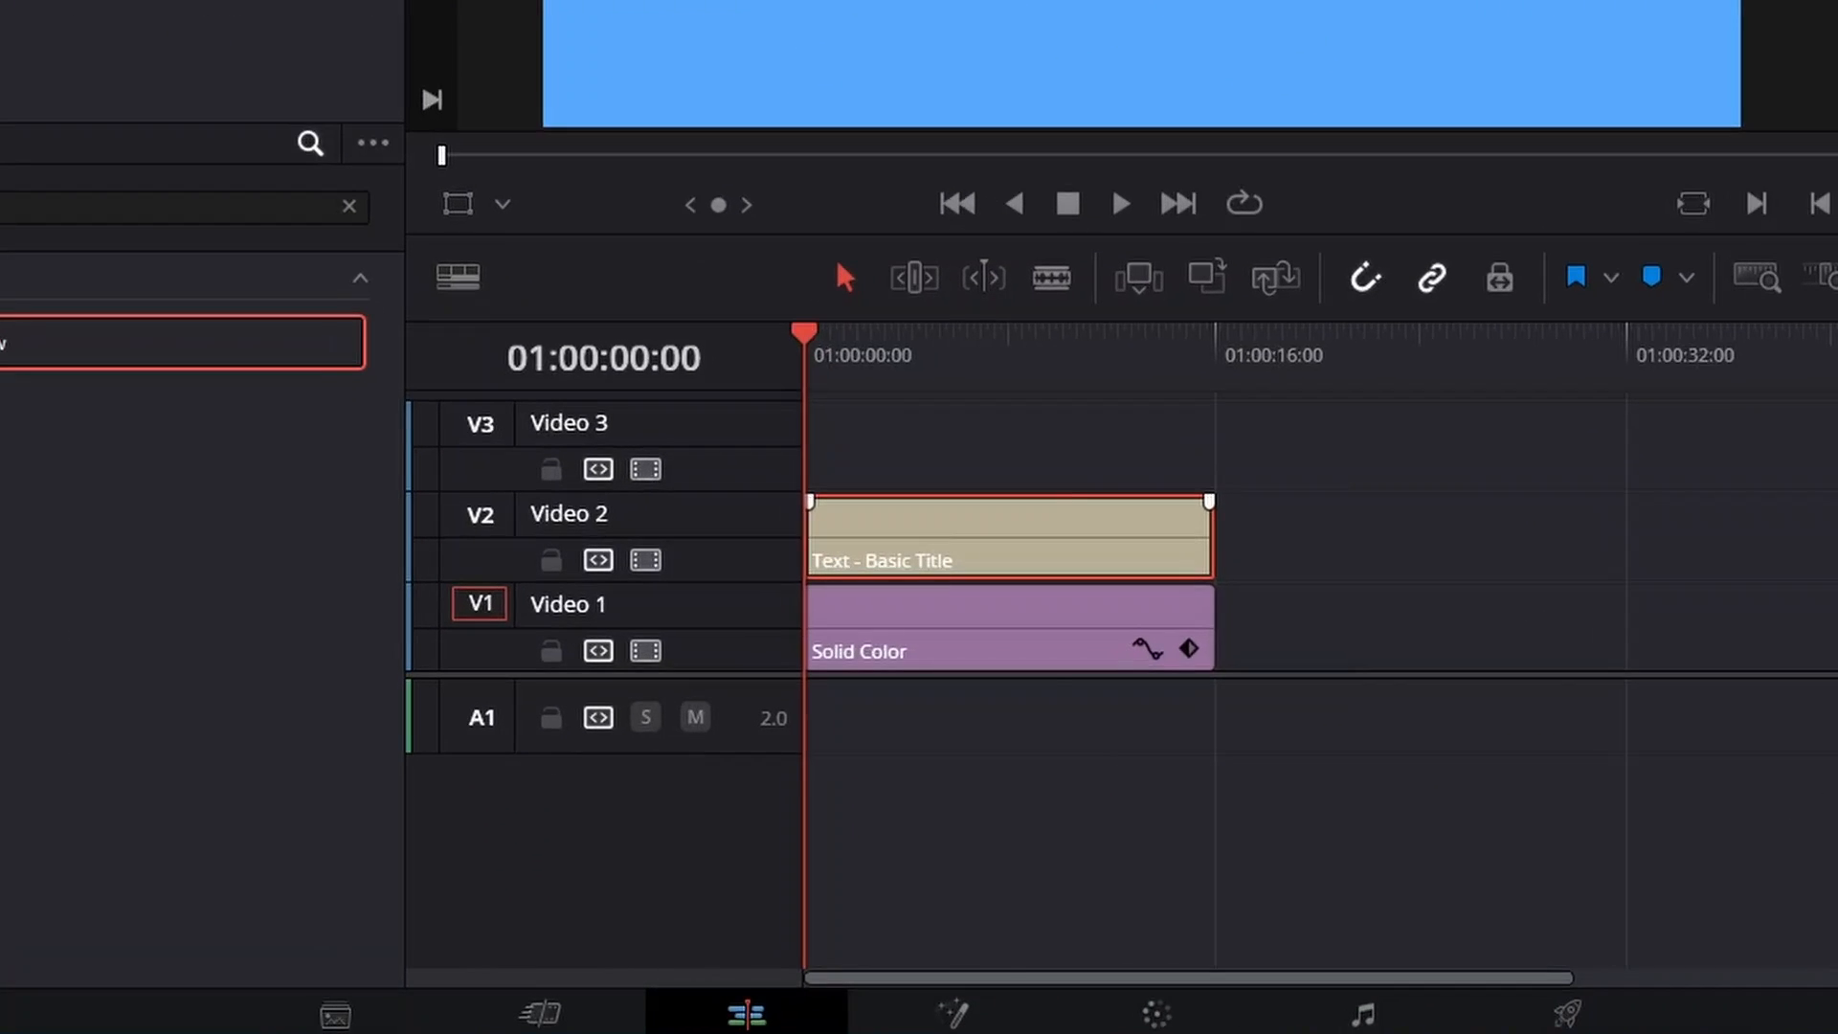
# Convert the Basic Title clip on Video 2 into a new compound clip, accepting the default name
pyautogui.rightClick(987, 709)
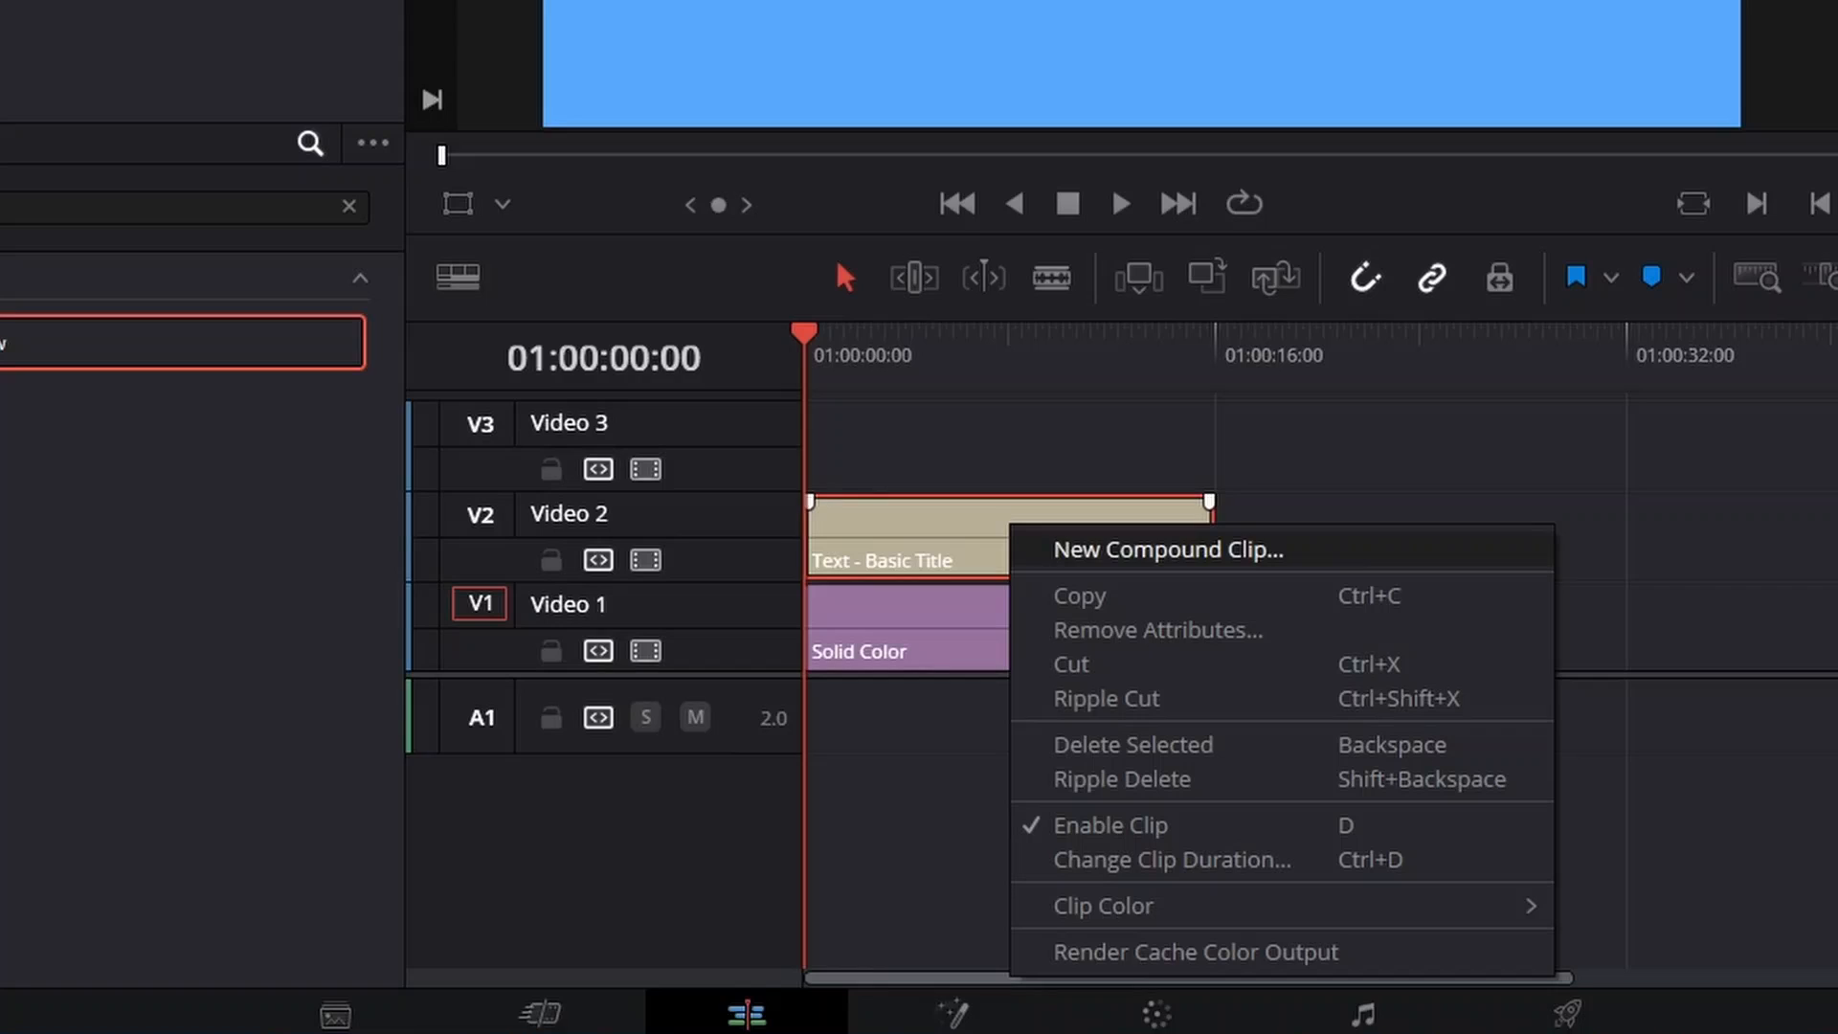
pyautogui.click(1167, 549)
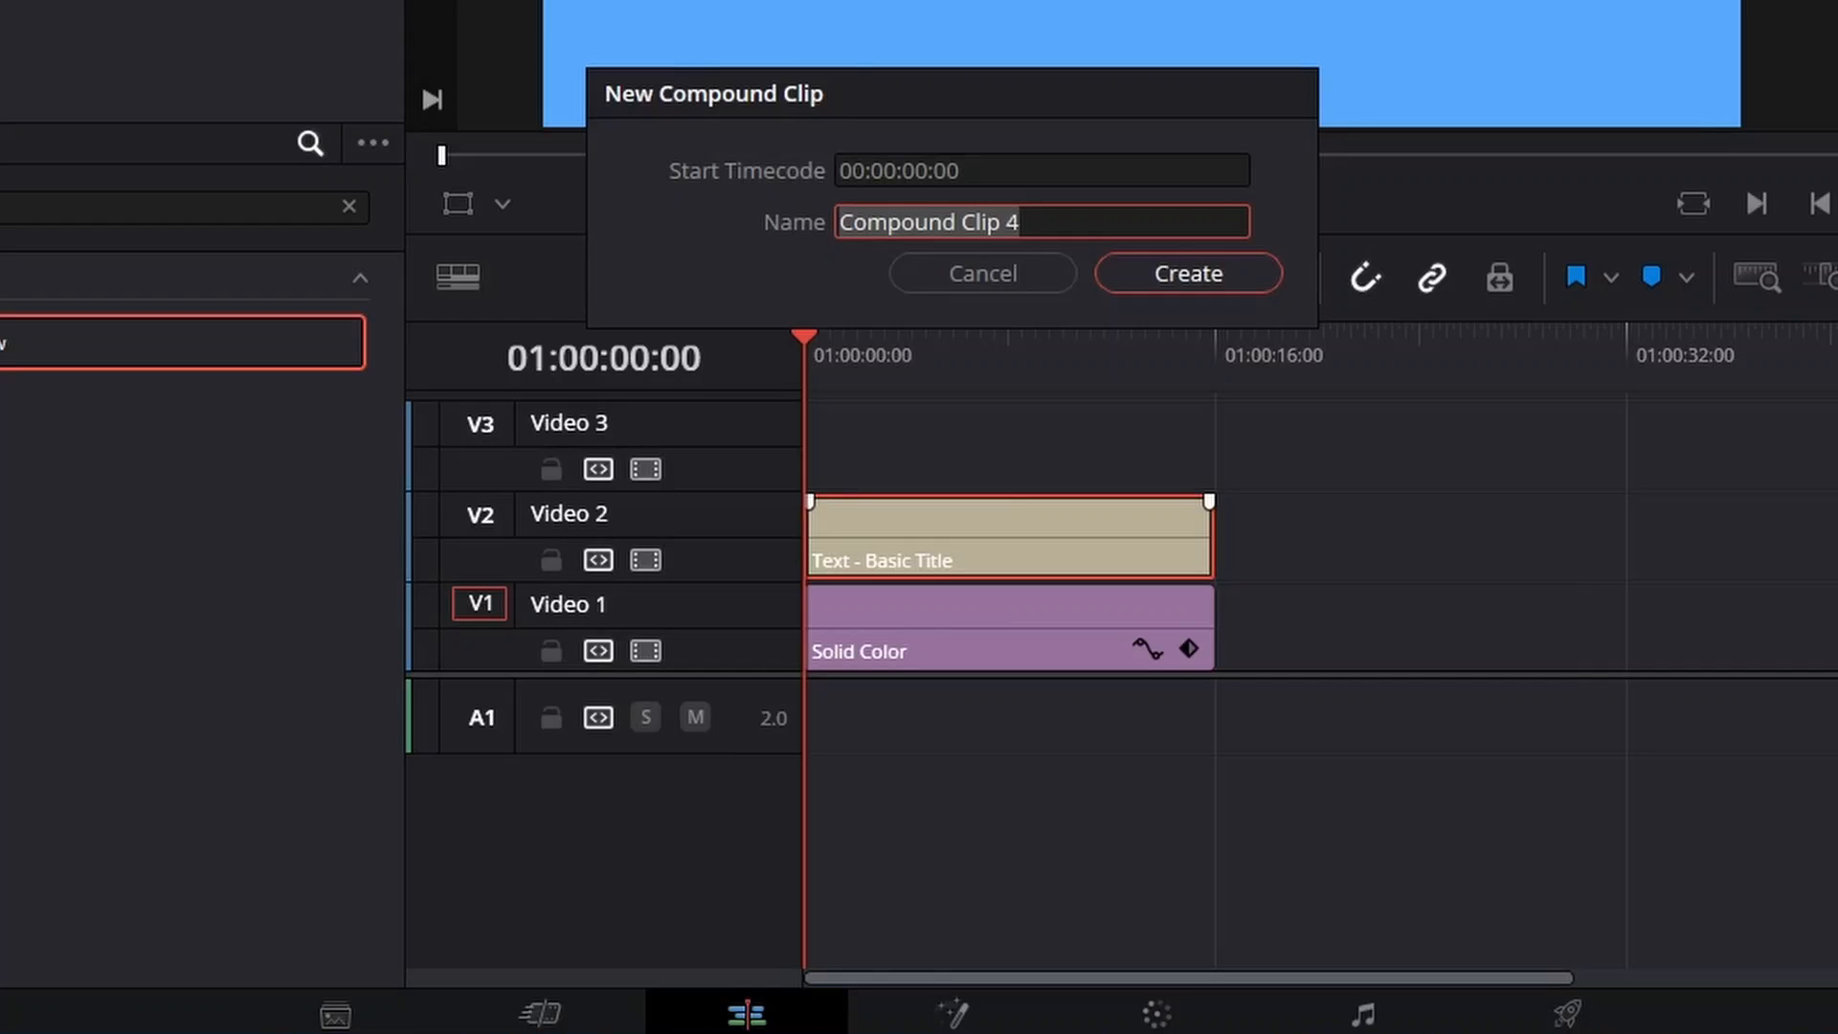
pyautogui.press('Return')
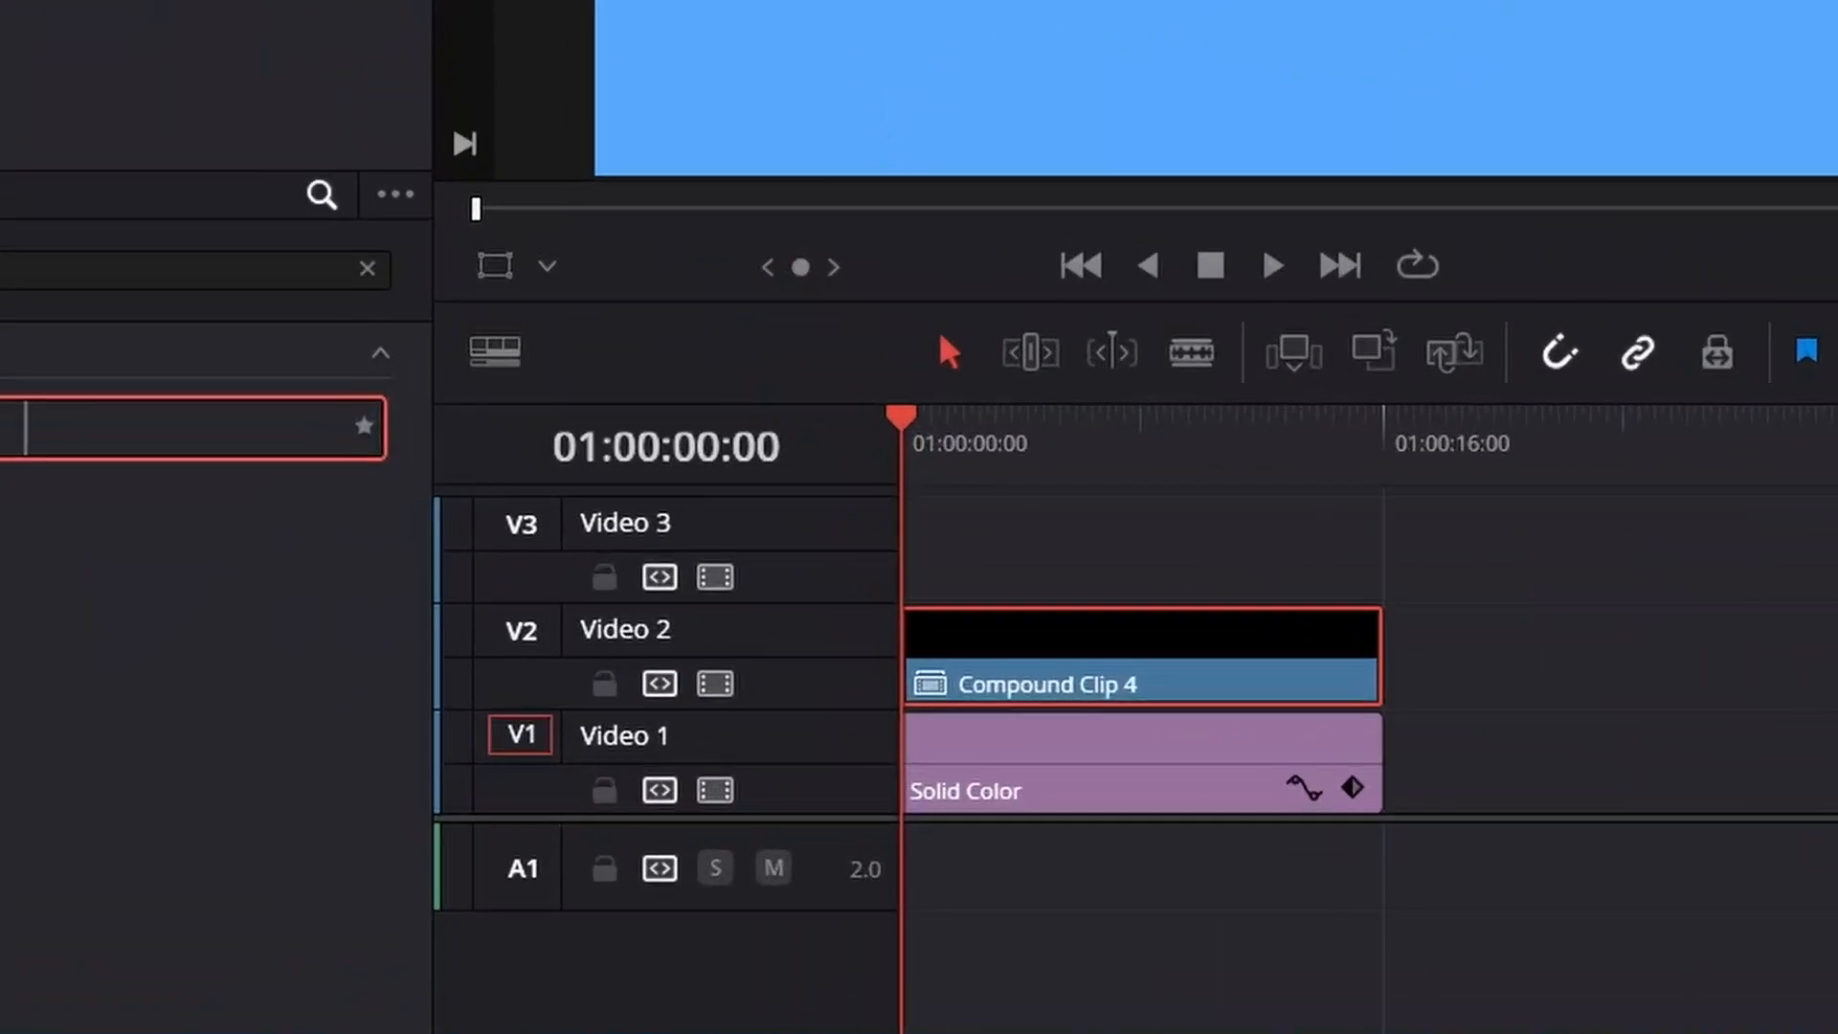
# Apply Drop Shadow to the compound clip, with a shadow strength of 0.628 and a blur of 0.434
pyautogui.moveTo(51, 342); pyautogui.dragTo(957, 627)
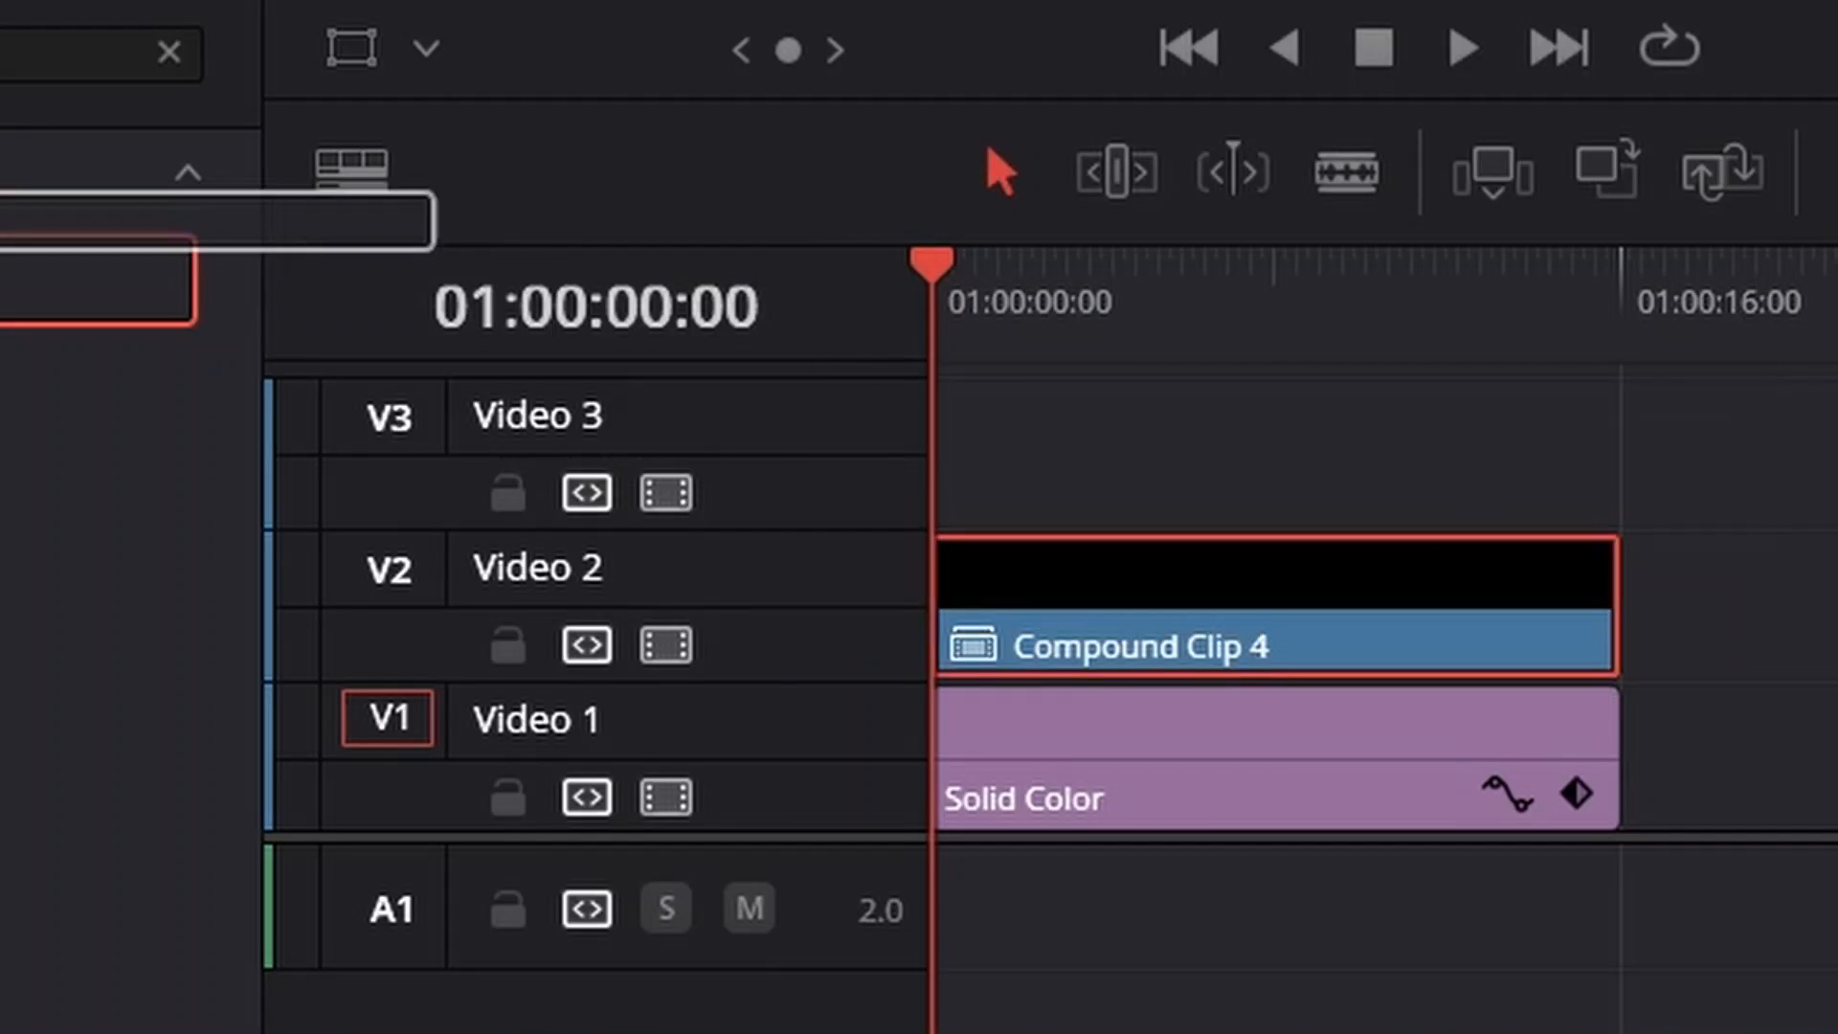
pyautogui.moveTo(5, 221); pyautogui.dragTo(1235, 622)
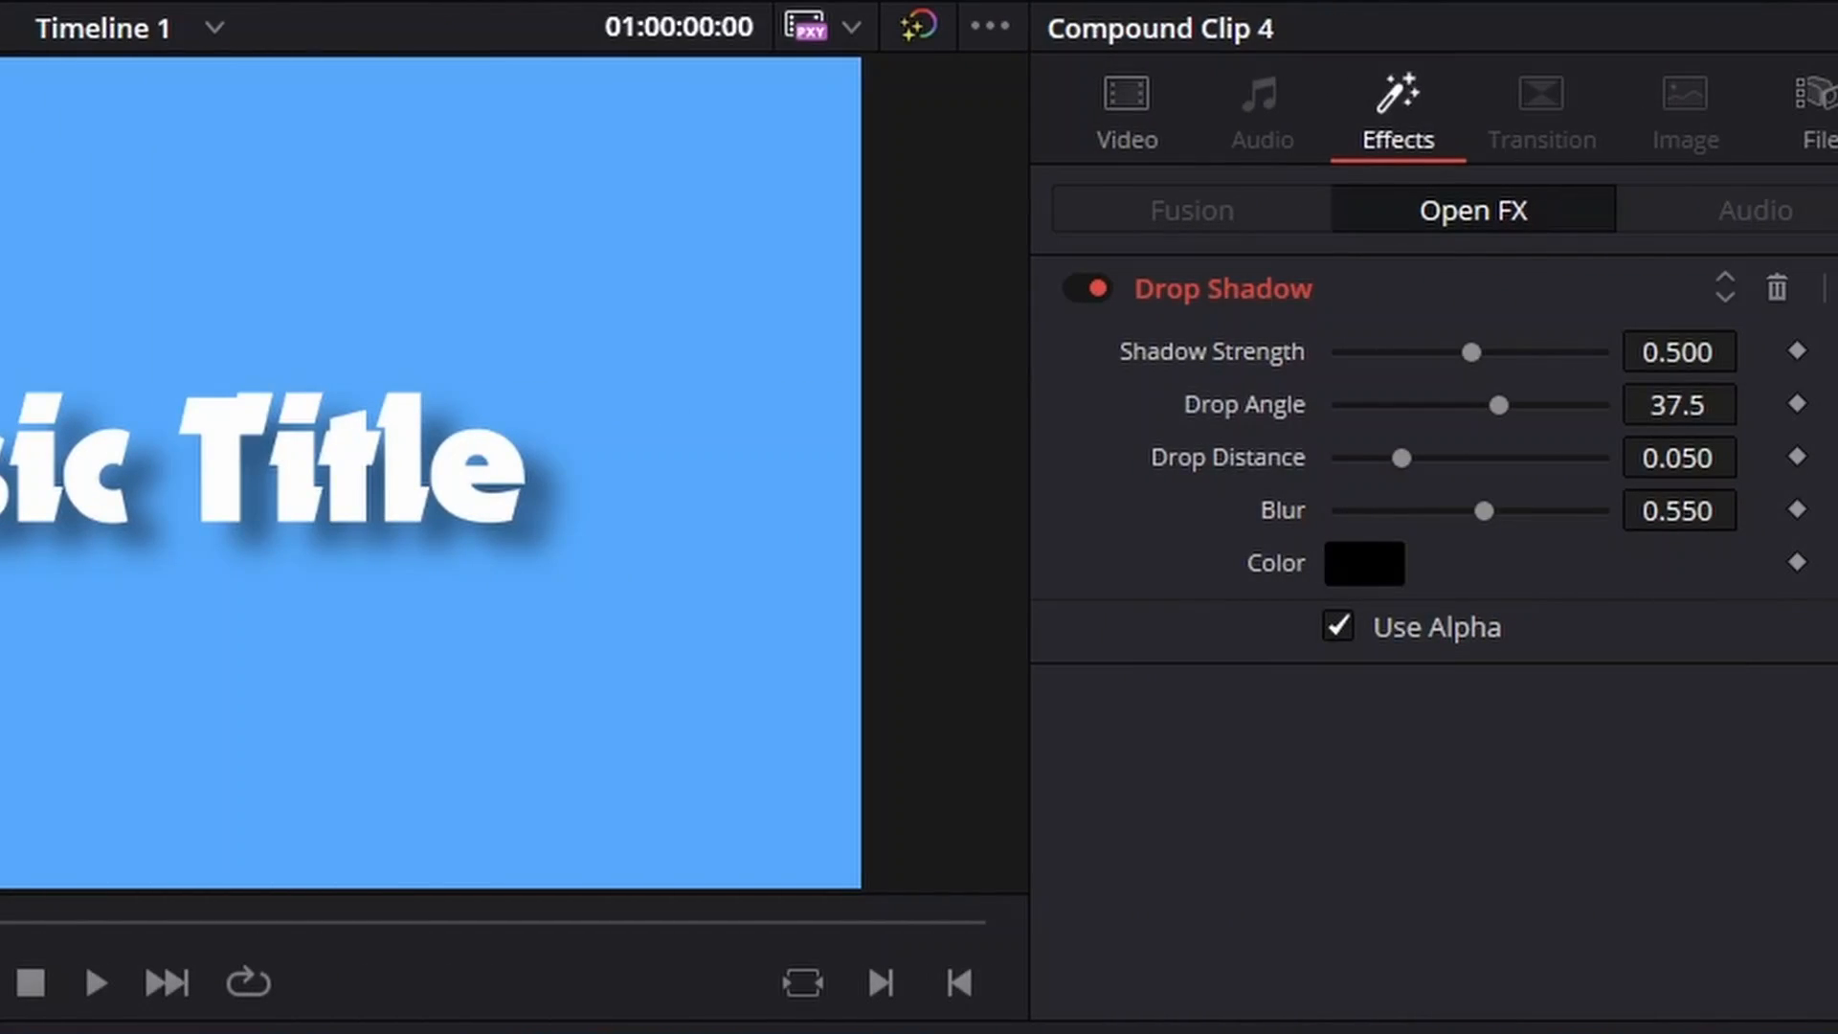
pyautogui.moveTo(1471, 352)
pyautogui.mouseDown()
pyautogui.moveTo(1536, 352)
pyautogui.moveTo(1505, 352)
pyautogui.mouseUp()
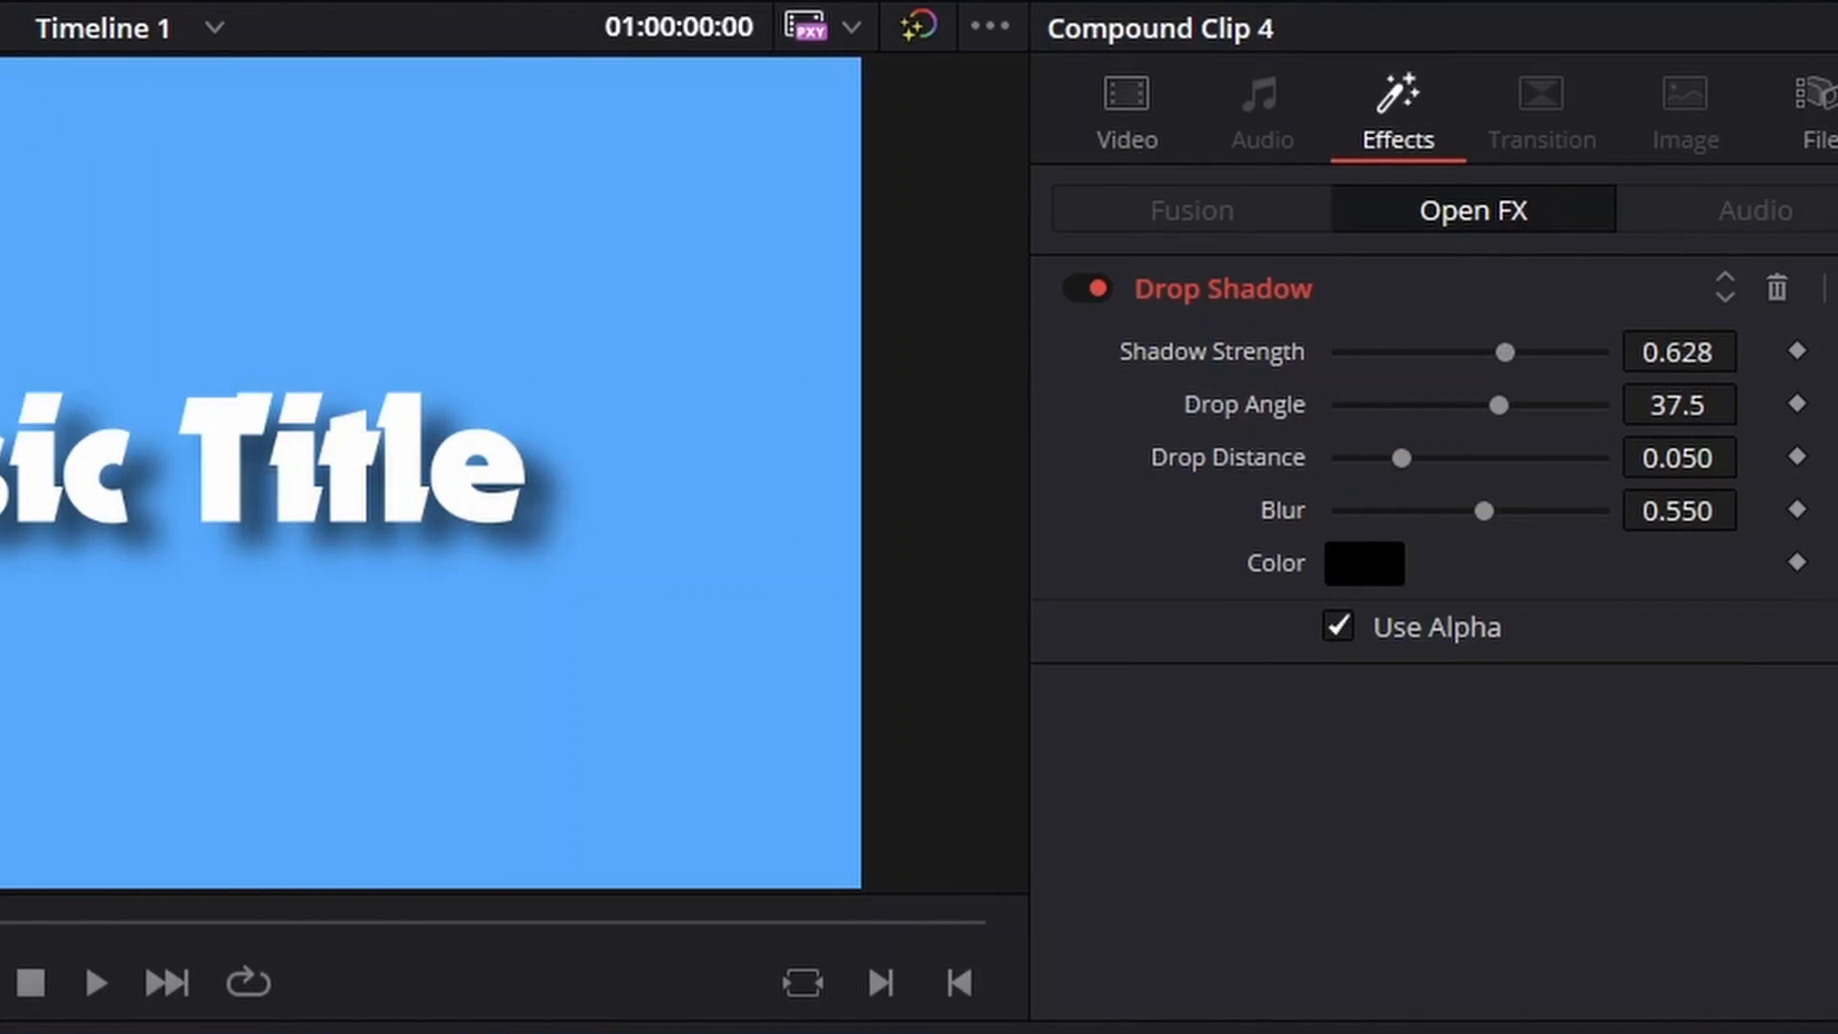
pyautogui.moveTo(1484, 510)
pyautogui.mouseDown()
pyautogui.moveTo(1394, 510)
pyautogui.moveTo(1452, 510)
pyautogui.mouseUp()
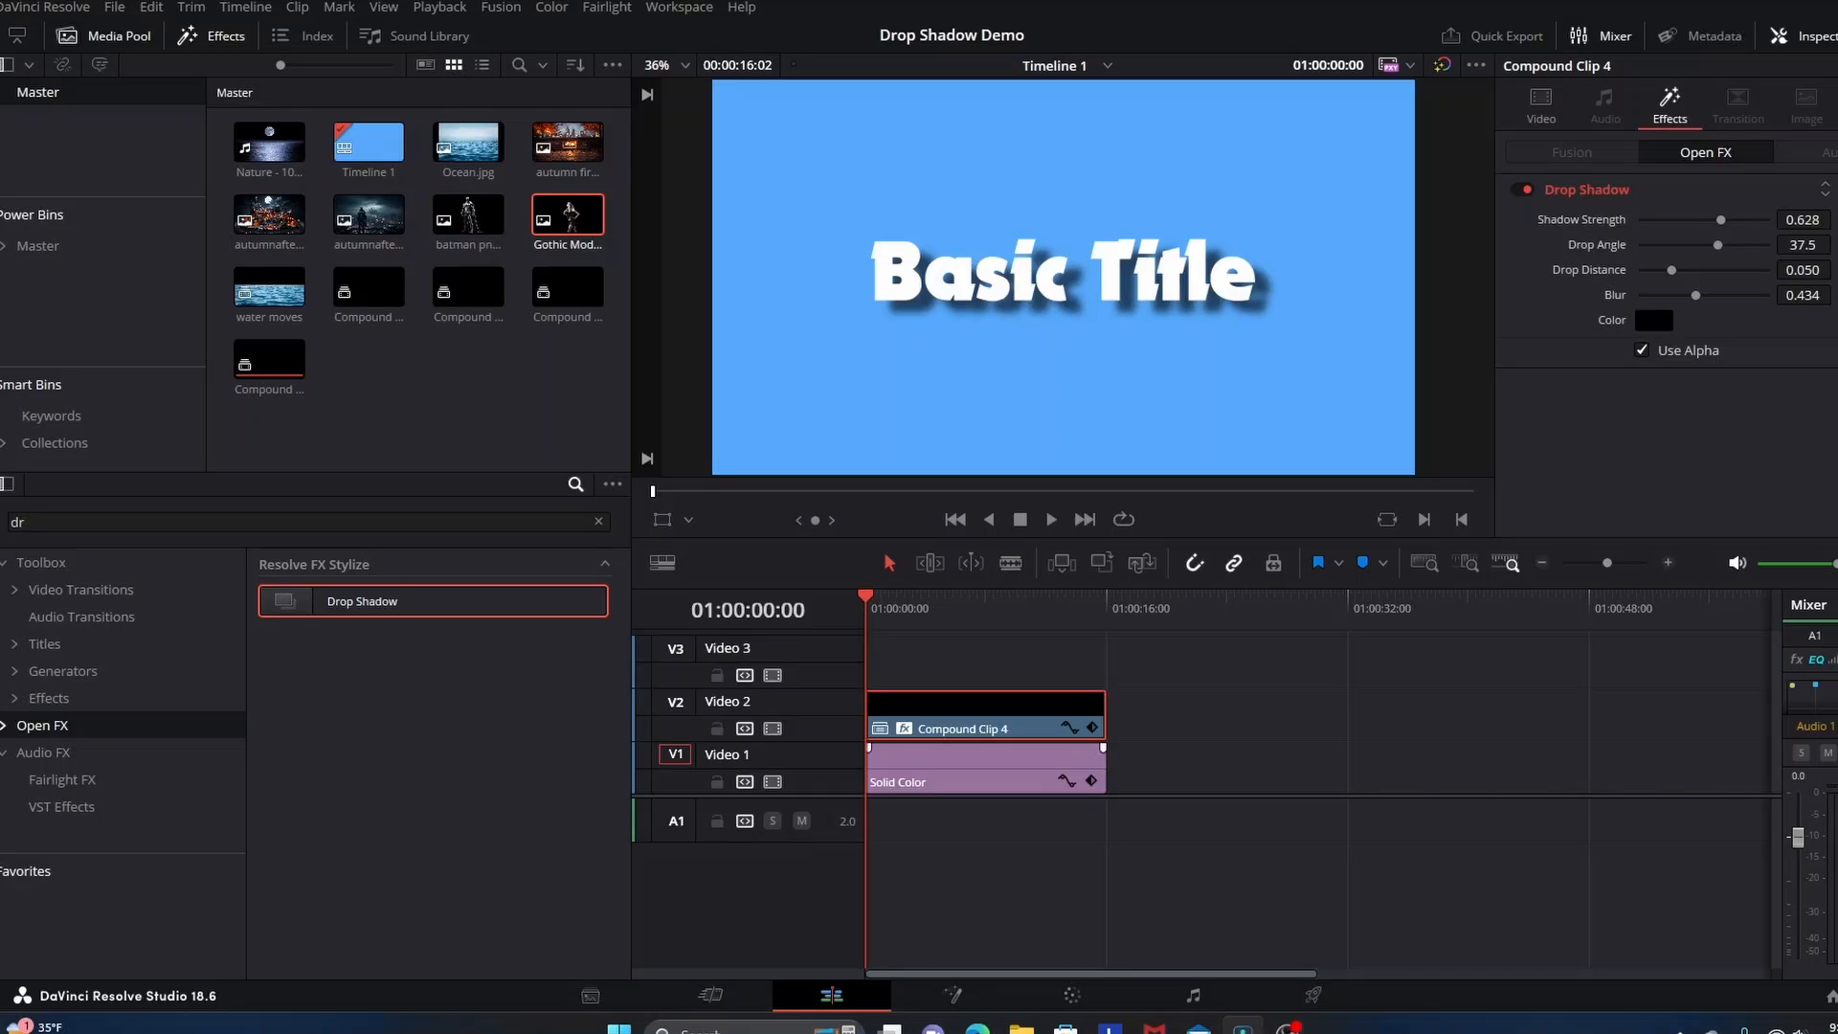
# Replace the compound clip on Video 2 with a Text+ title extended to the length of the solid color
pyautogui.rightClick(984, 704)
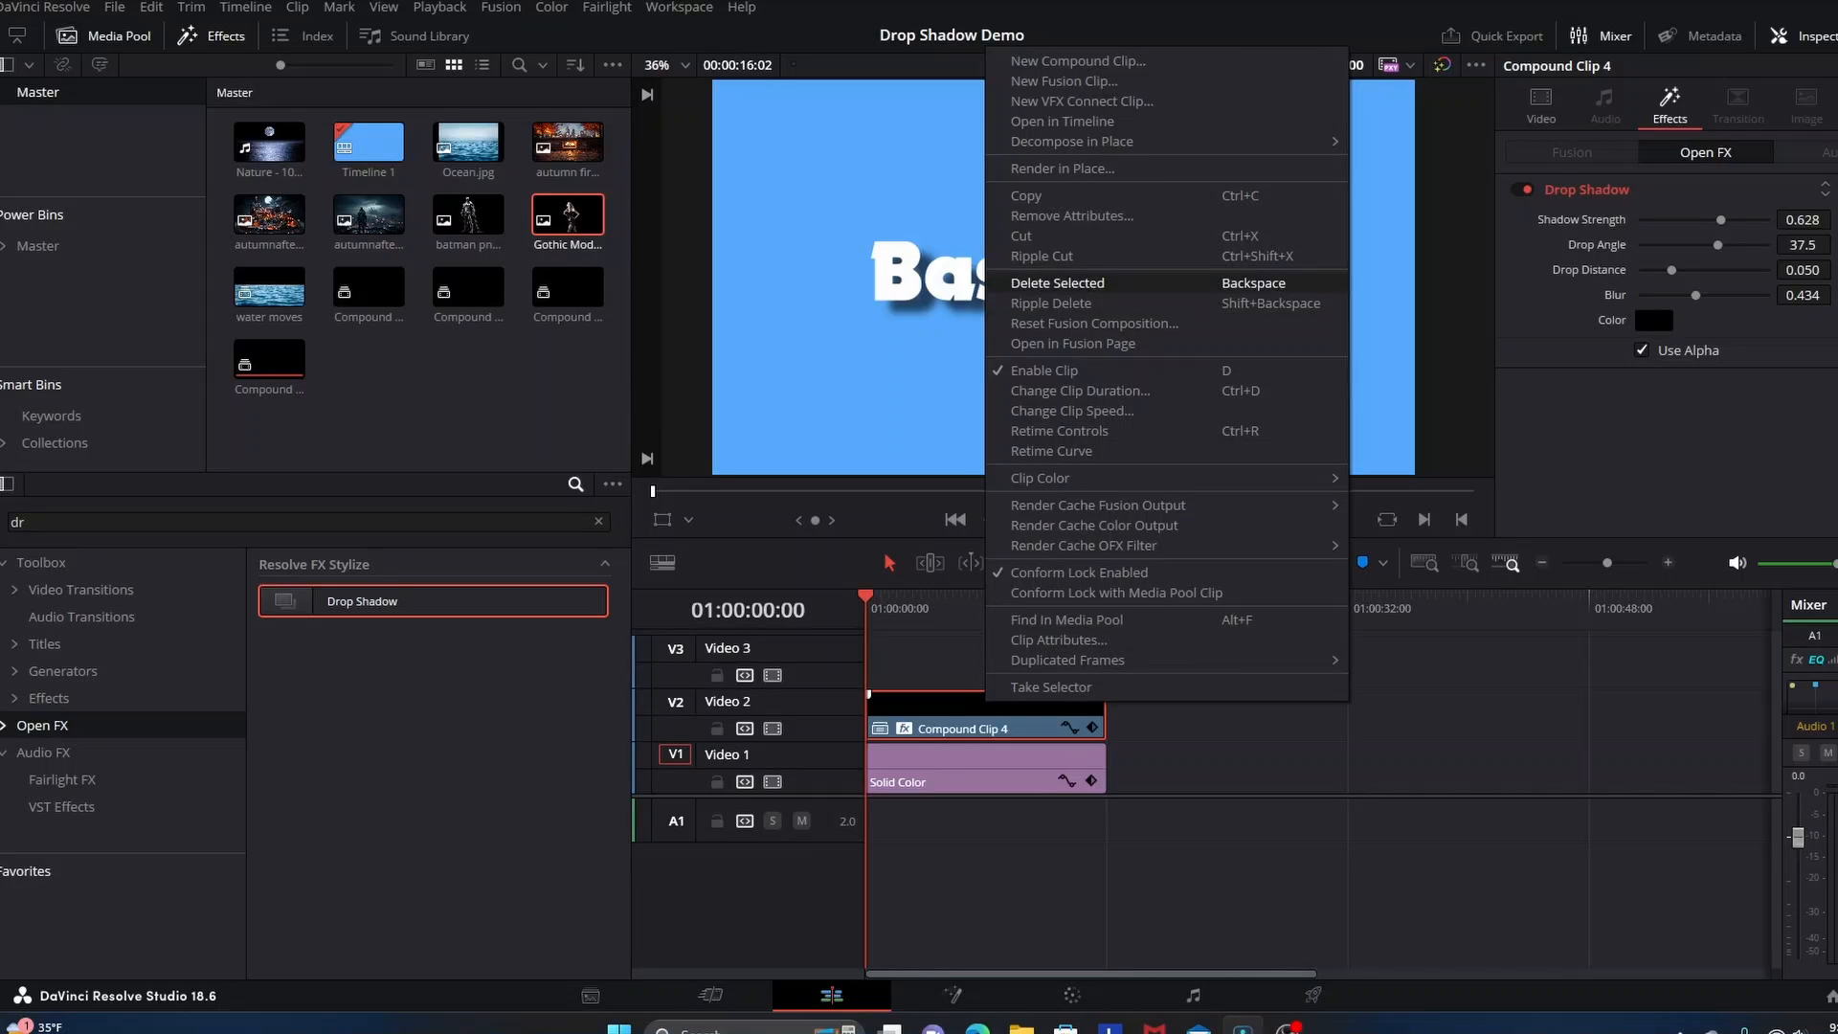
pyautogui.click(1063, 124)
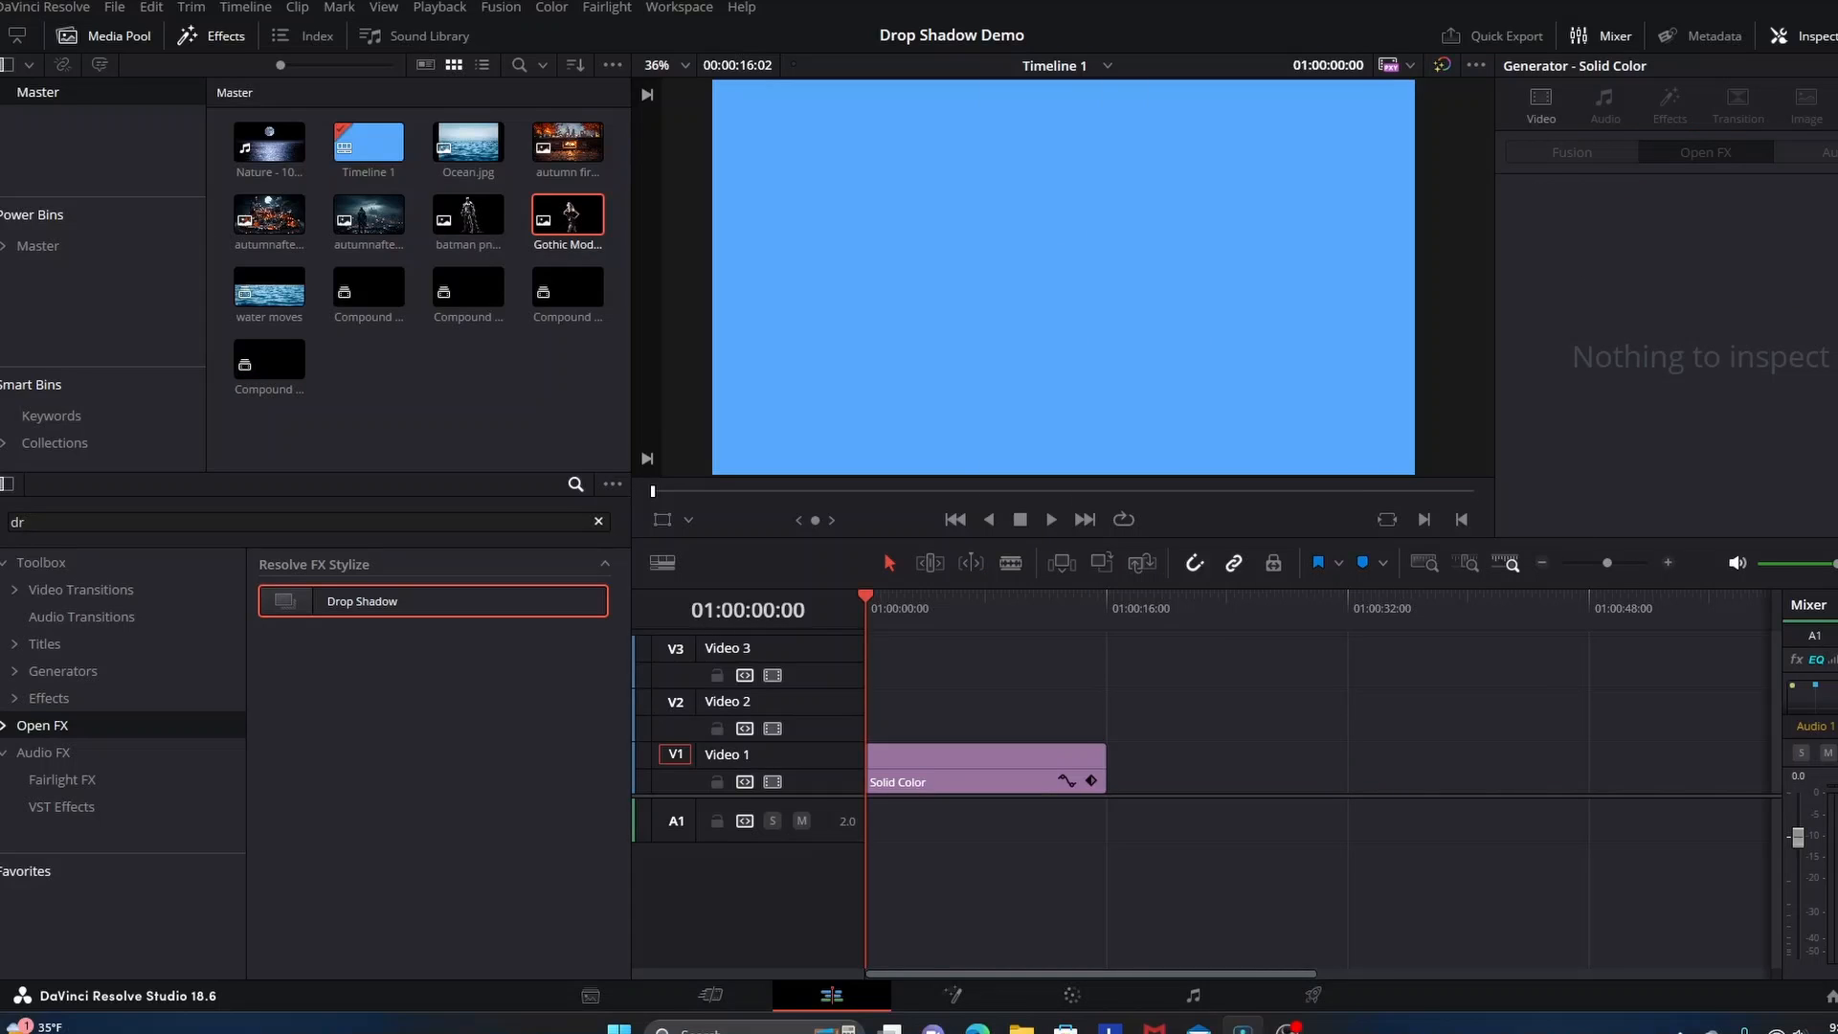
pyautogui.click(598, 521)
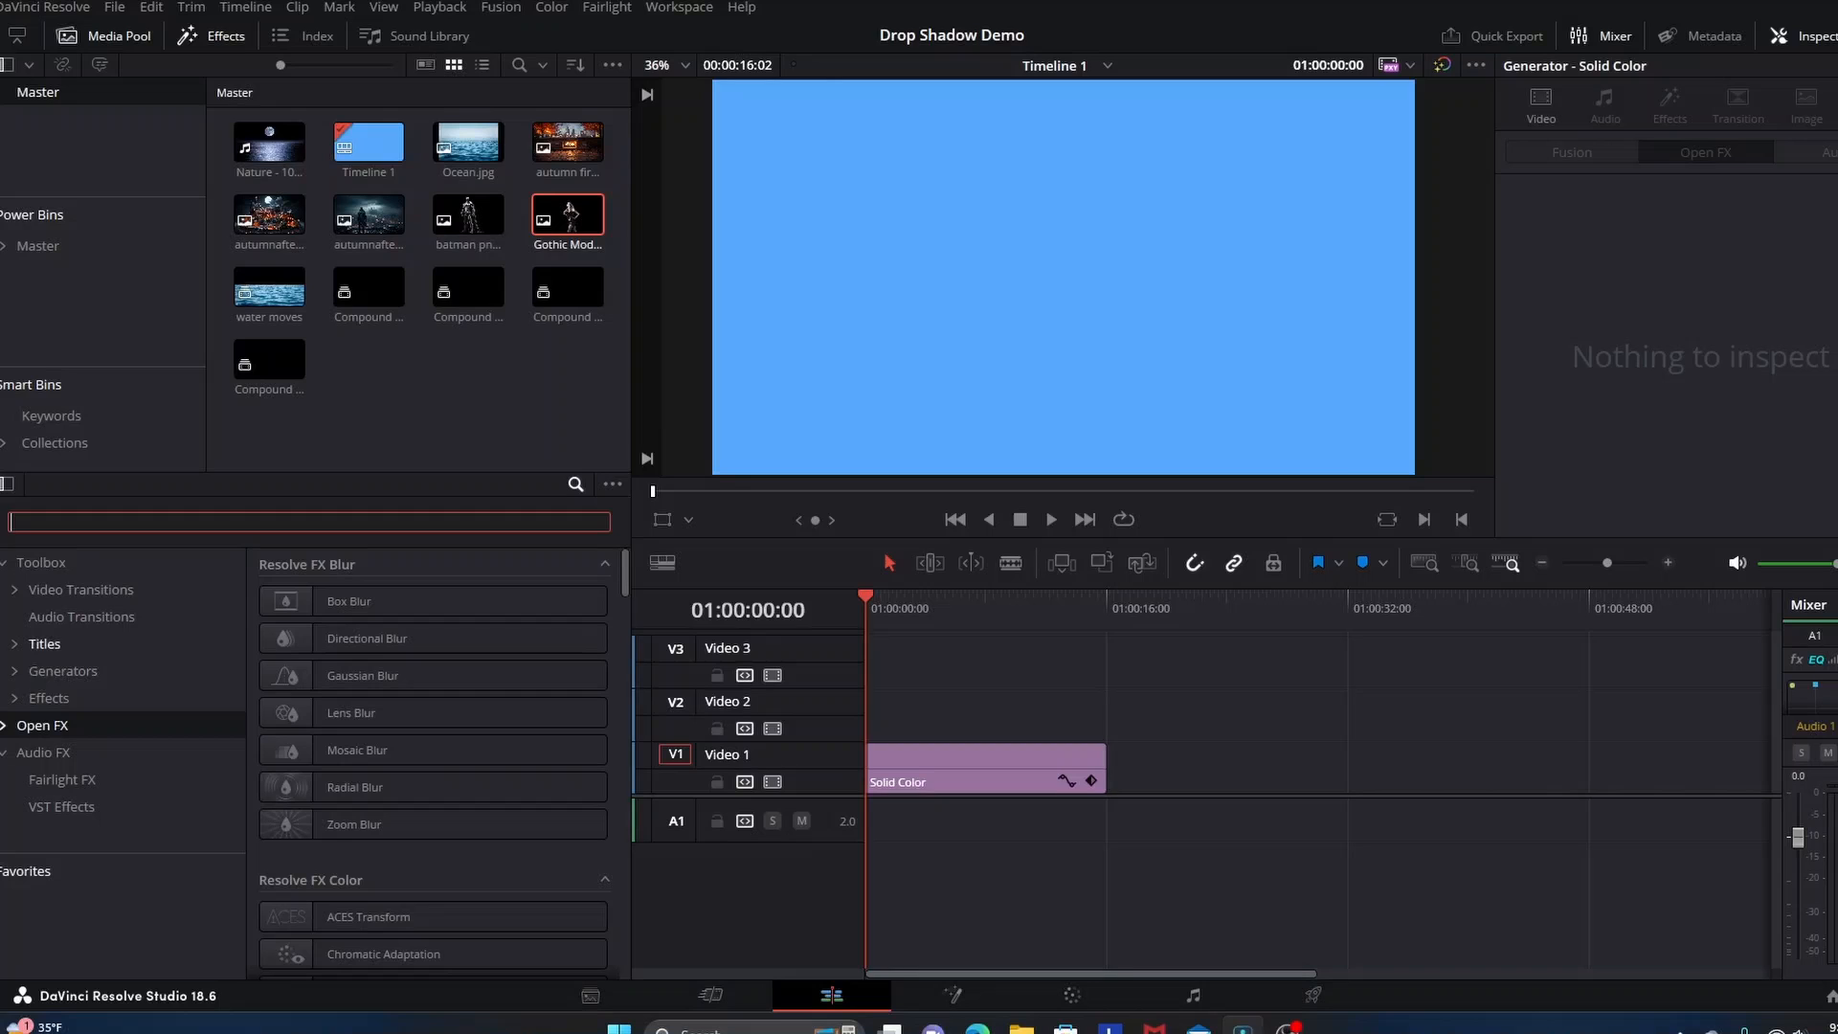
pyautogui.click(44, 643)
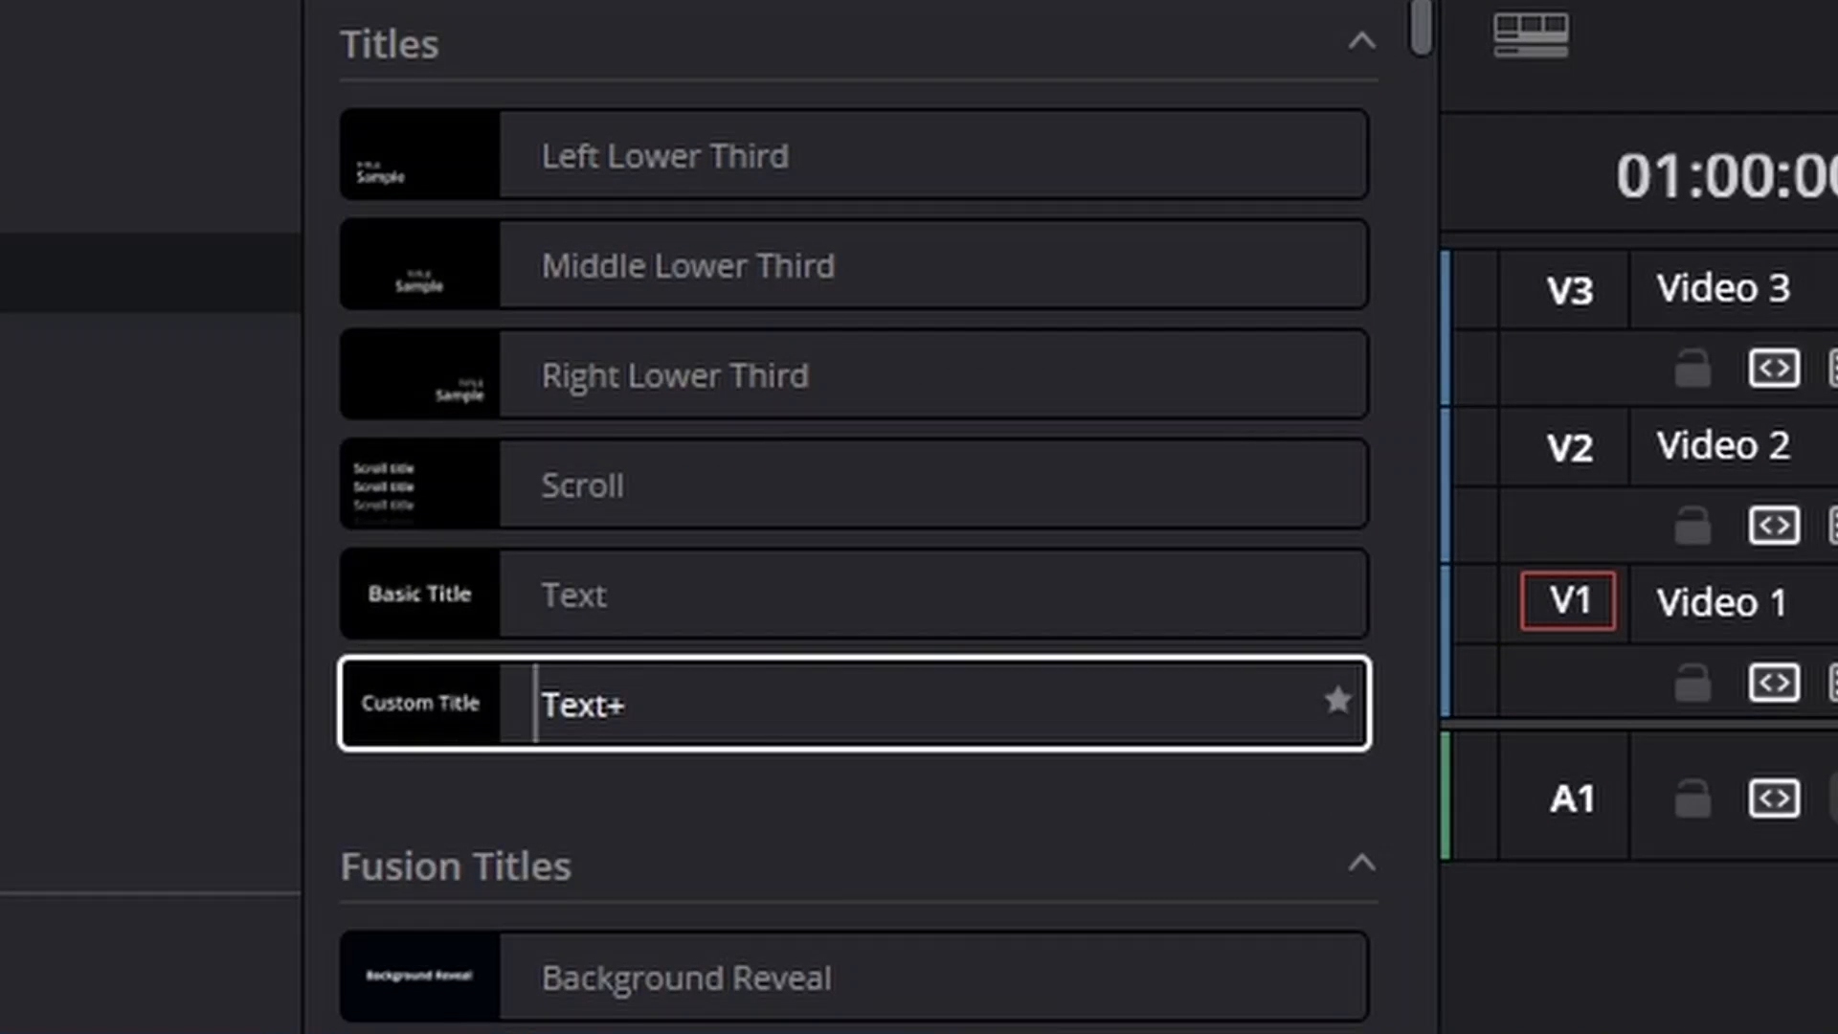
pyautogui.moveTo(838, 703); pyautogui.dragTo(1103, 728)
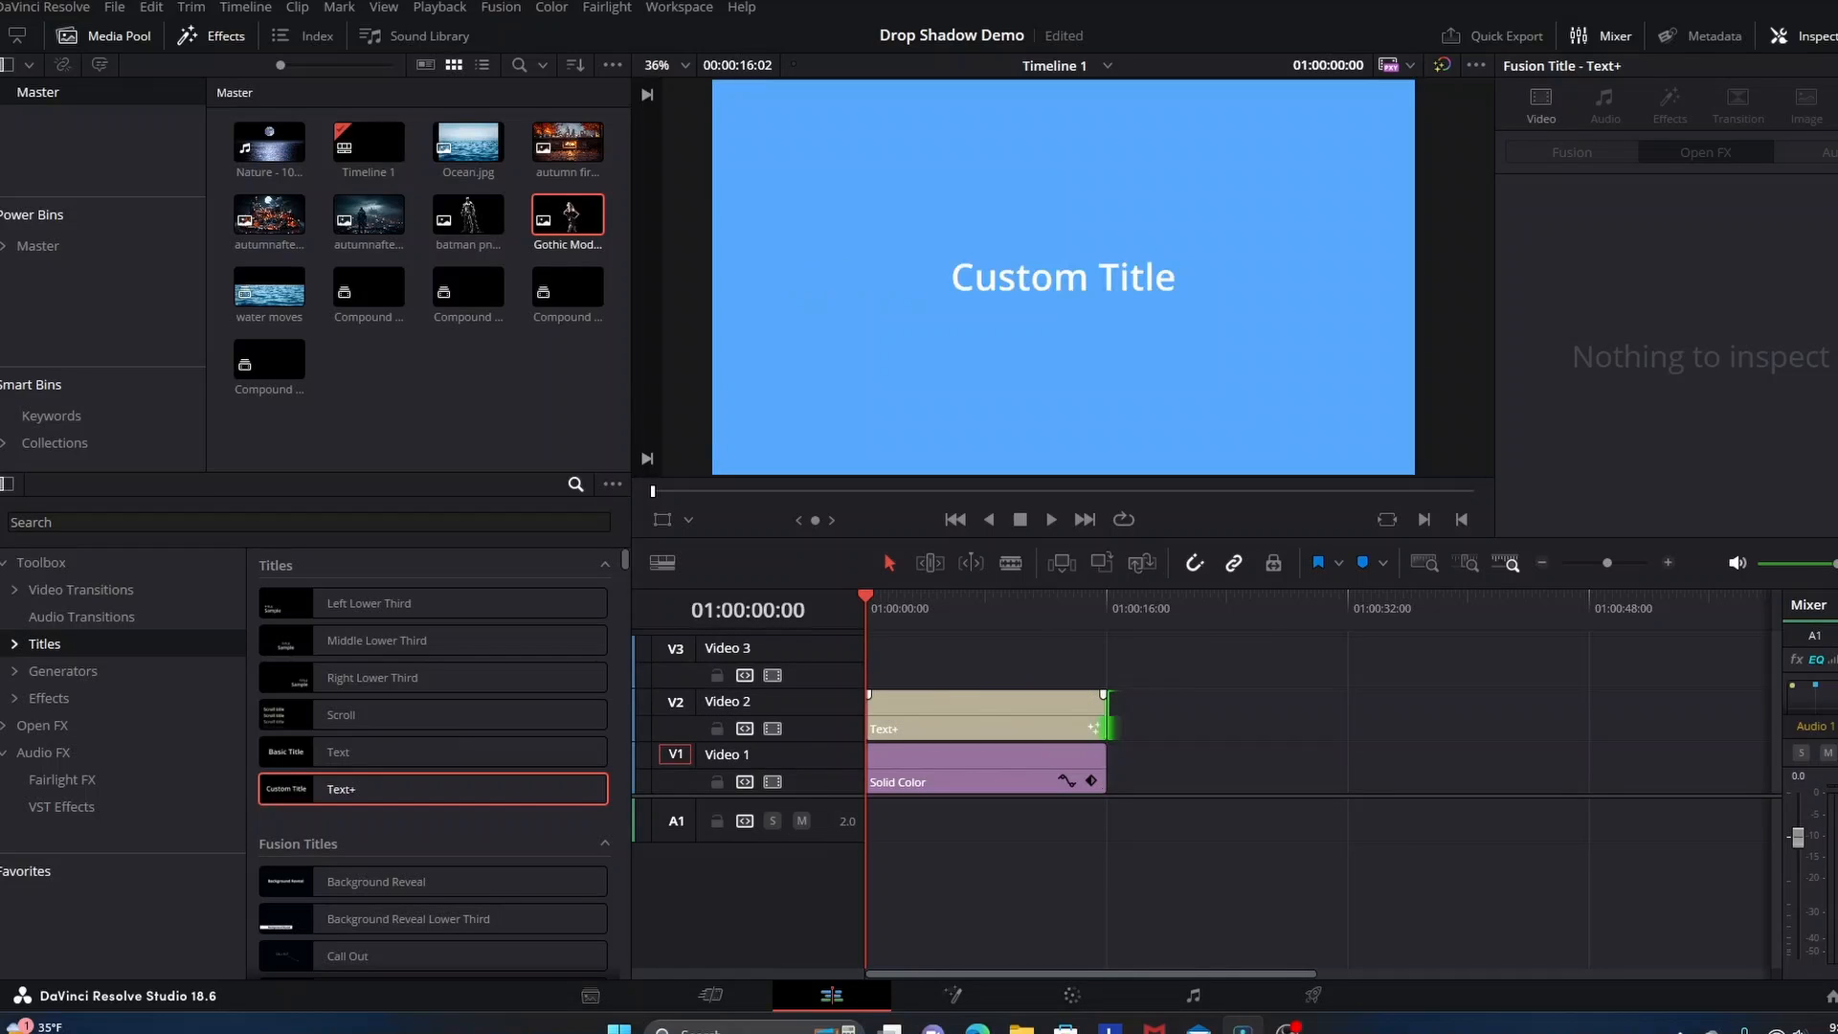
# Set the font of the Text+ title on Video 2 to November
pyautogui.click(1072, 716)
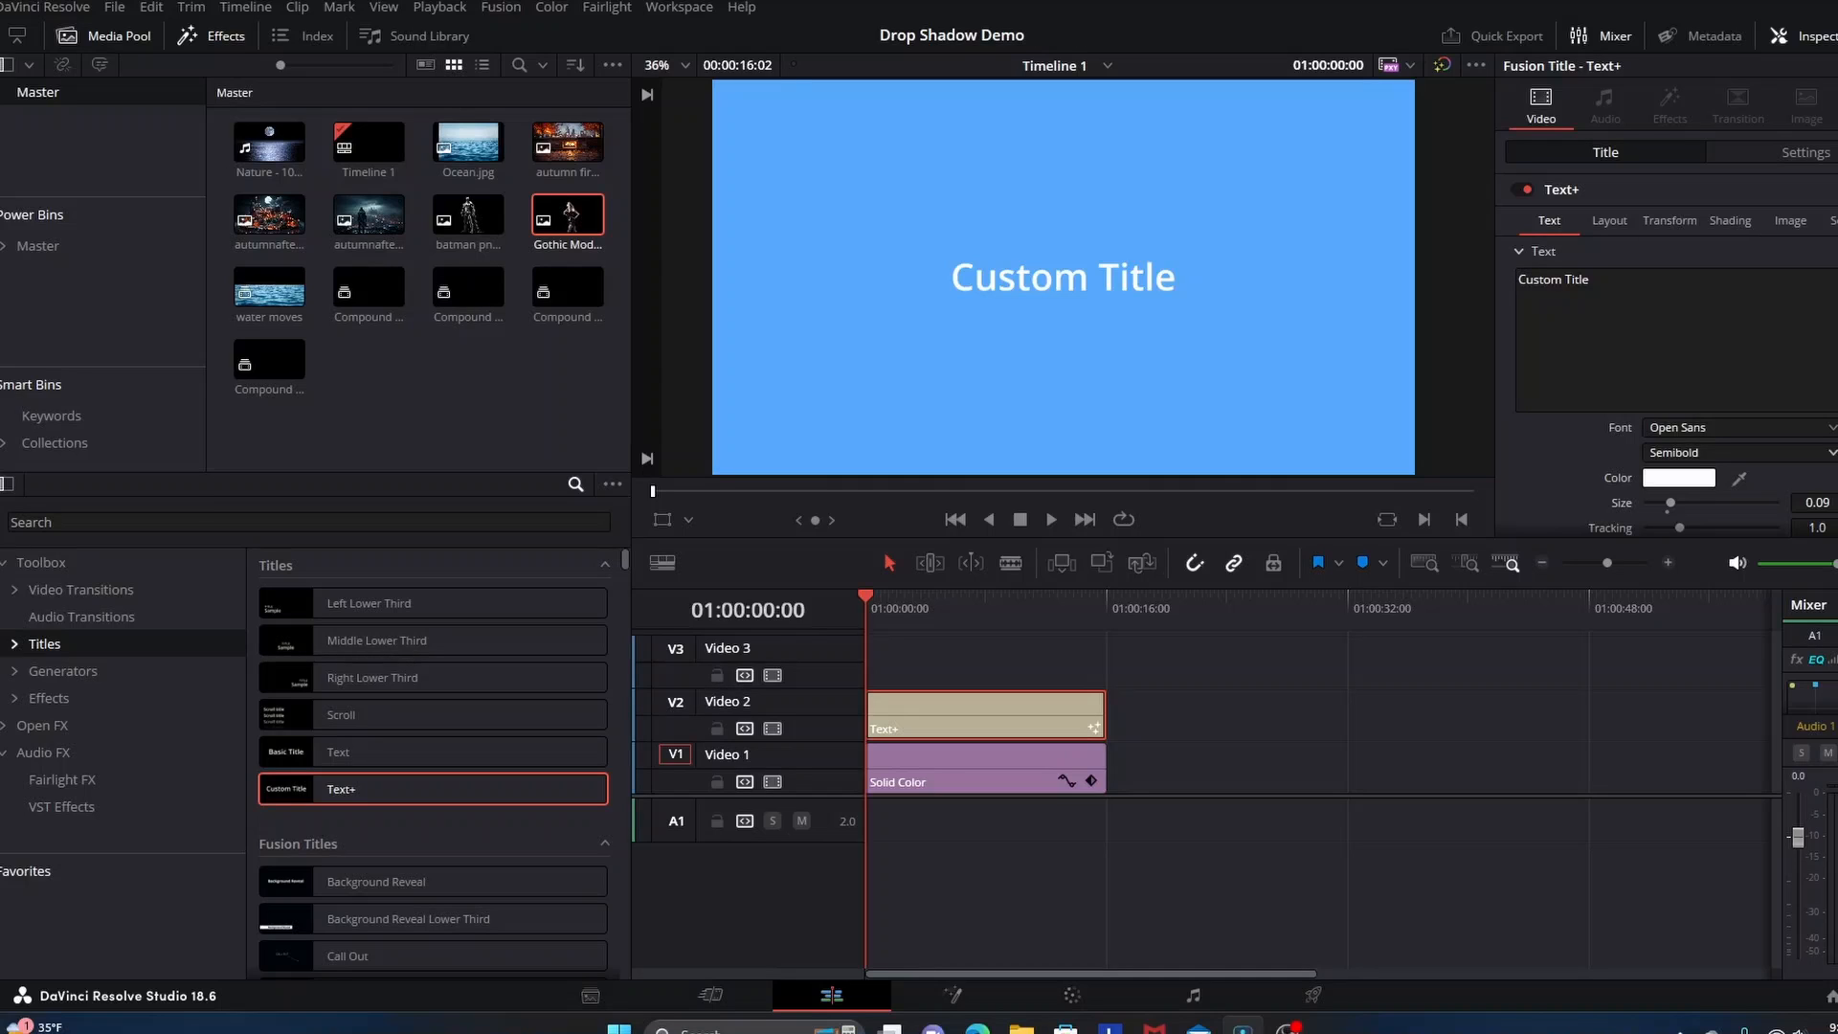
pyautogui.click(1832, 427)
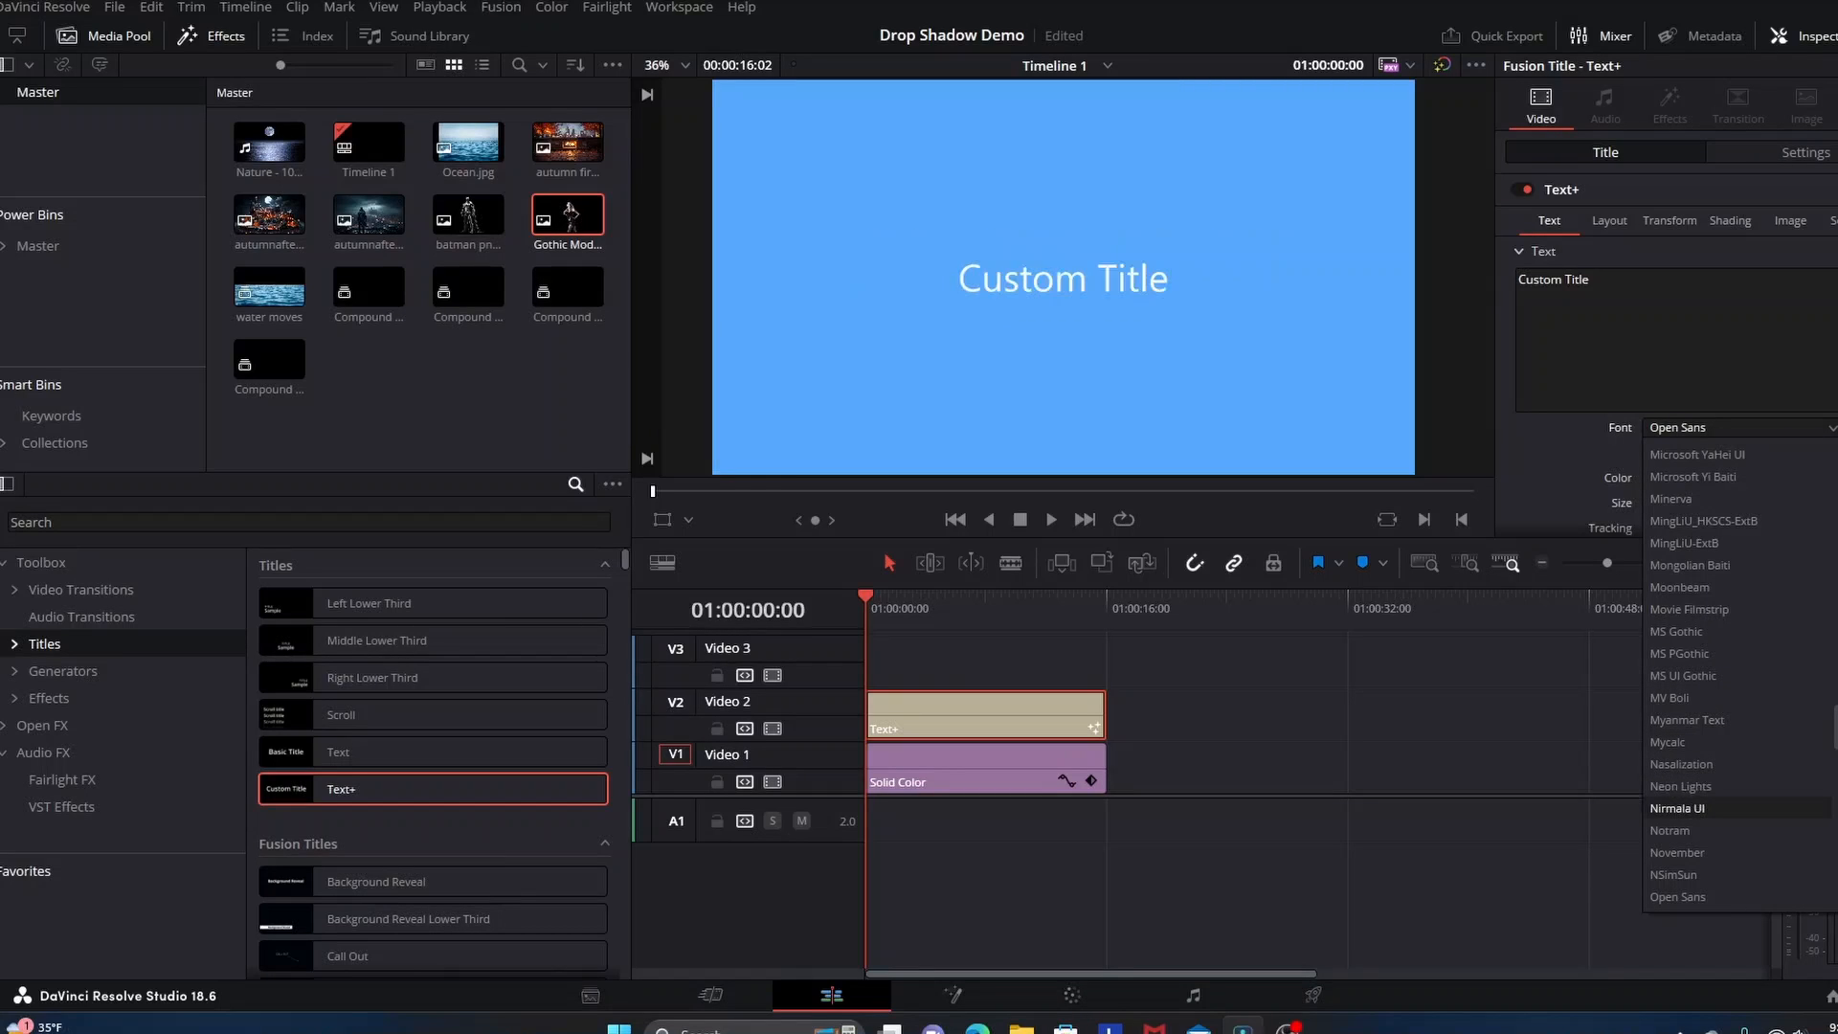
pyautogui.click(1677, 852)
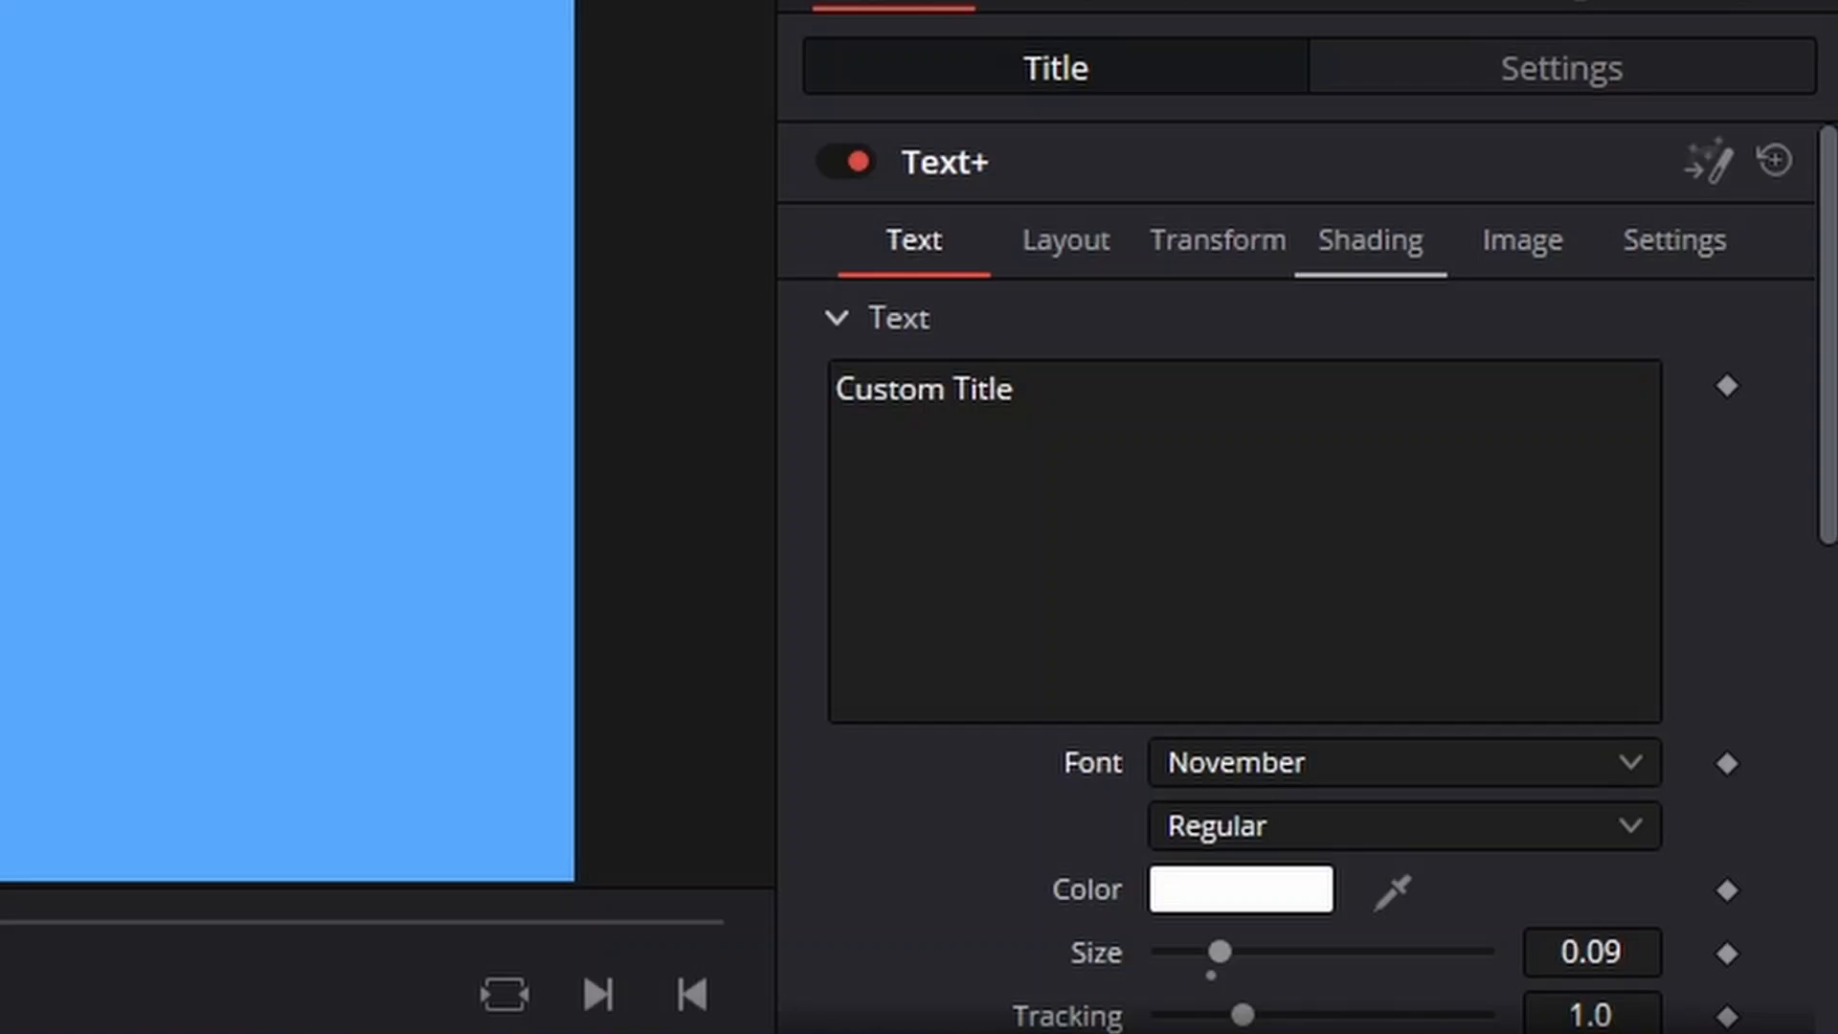
# Enable shading element 3, Black Shadow, for the Text+ title
pyautogui.click(1371, 241)
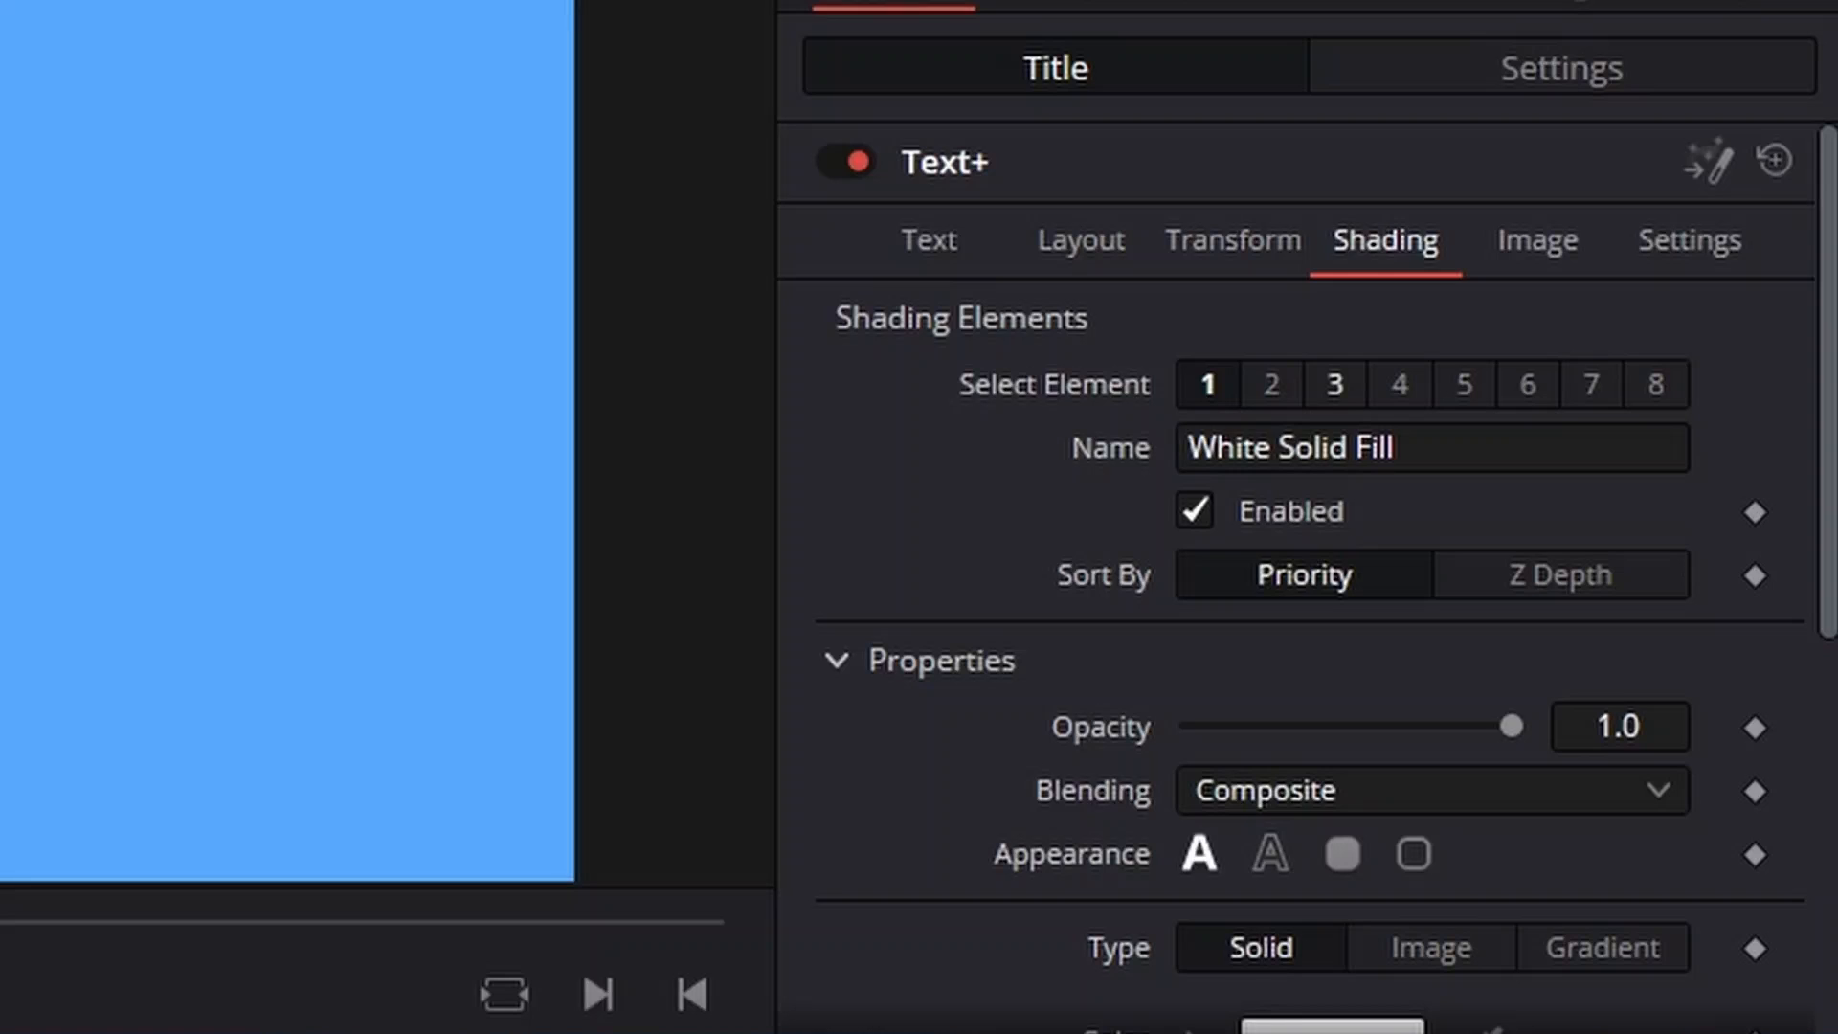
pyautogui.click(1335, 385)
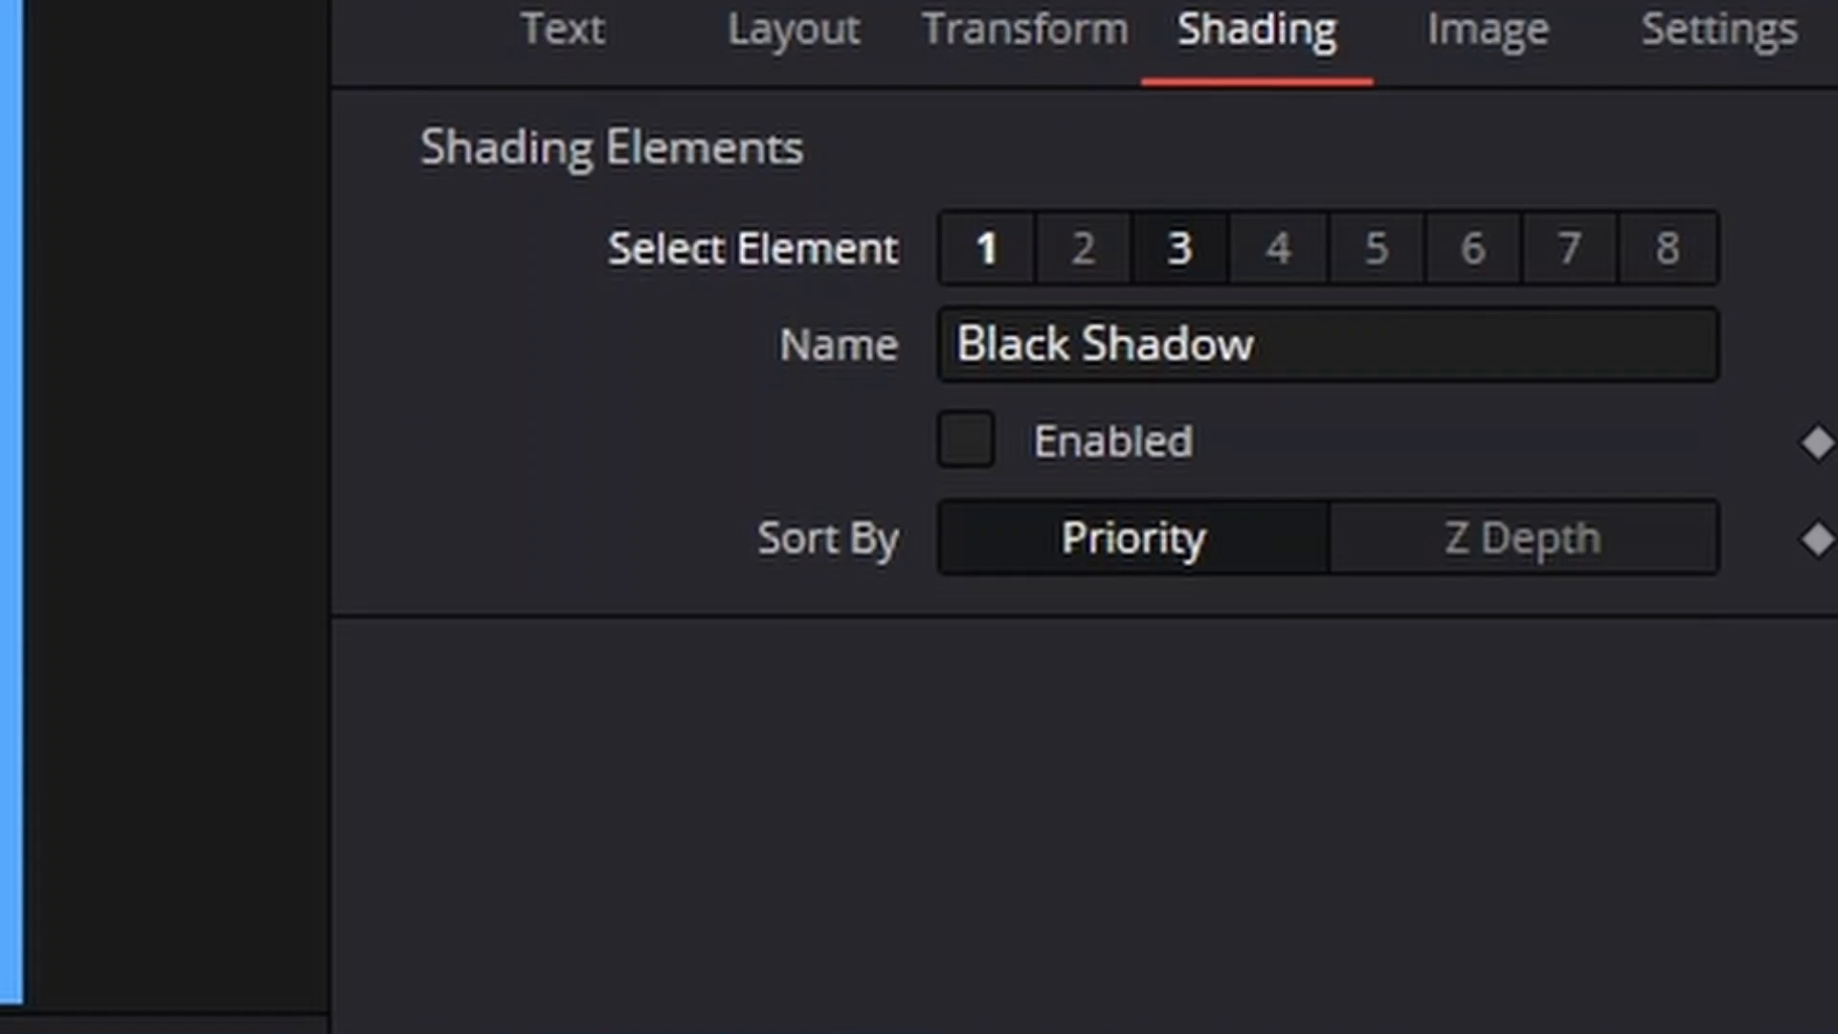
pyautogui.click(965, 440)
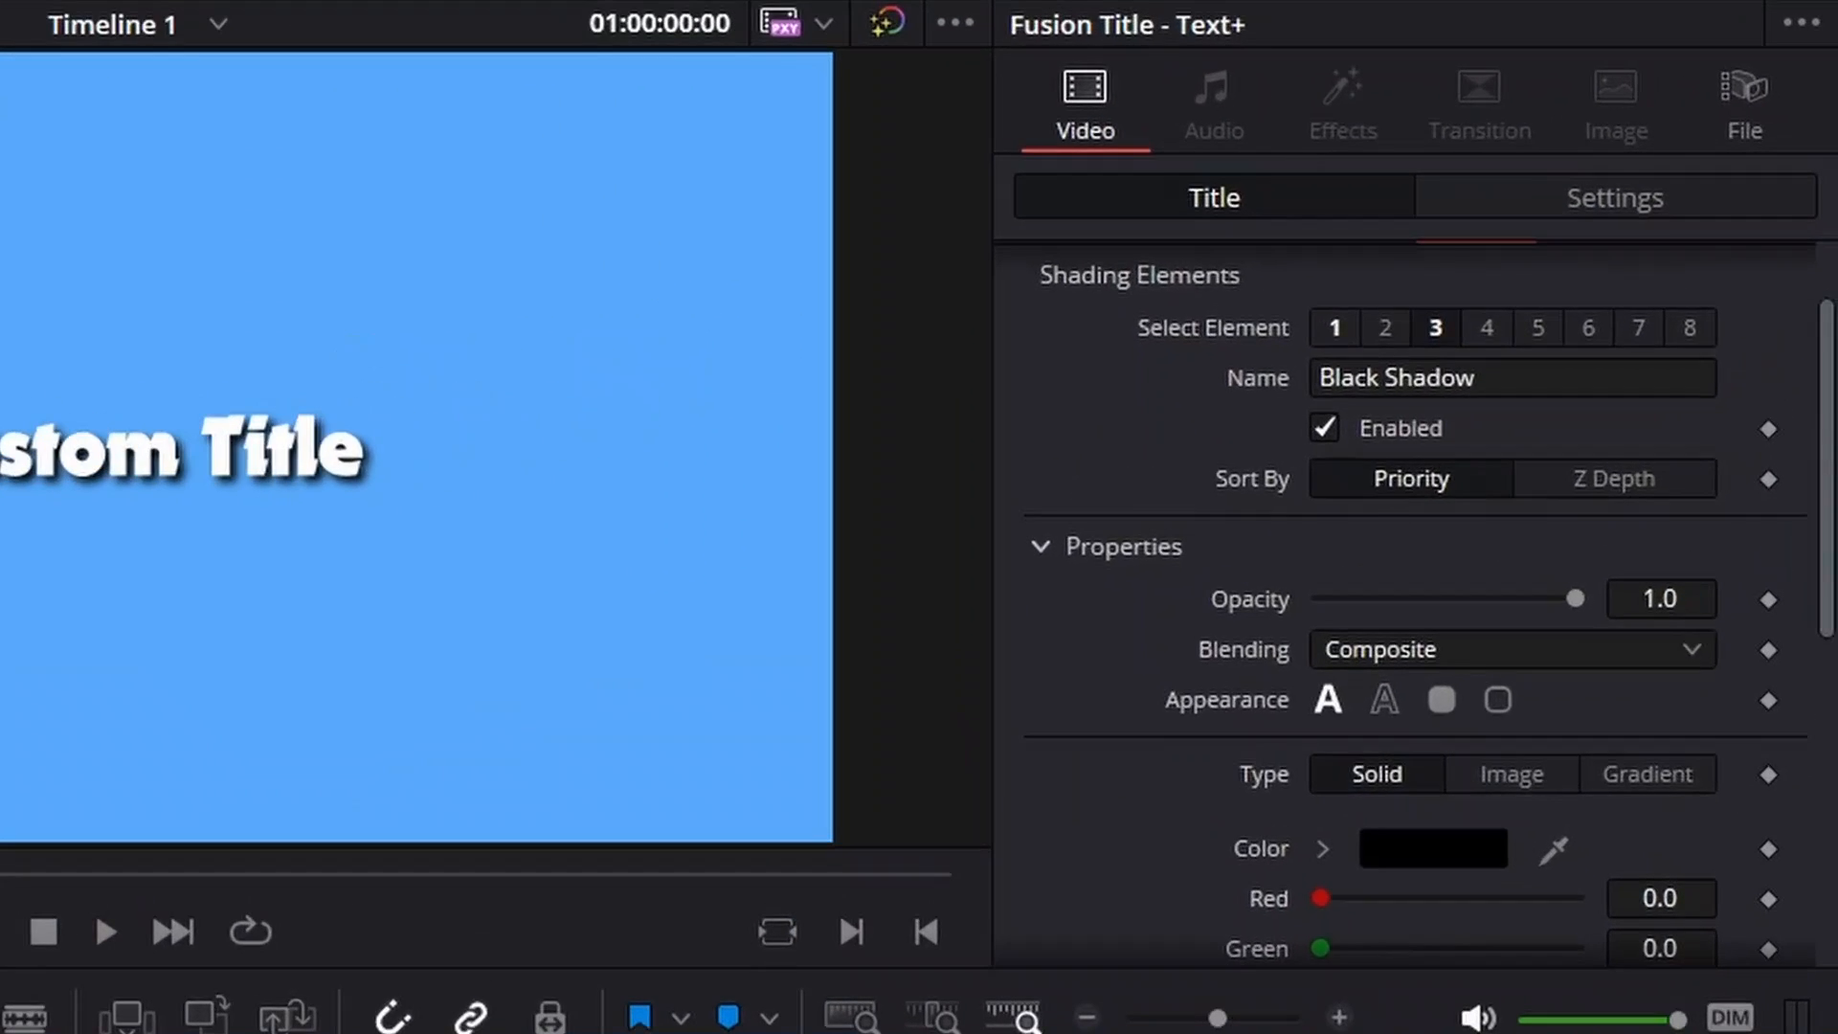
# Examine the Black Shadow element's adjustable properties, including its opacity, color, softness, position, rotation, shear and size
pyautogui.scroll(-3, 1670, 431)
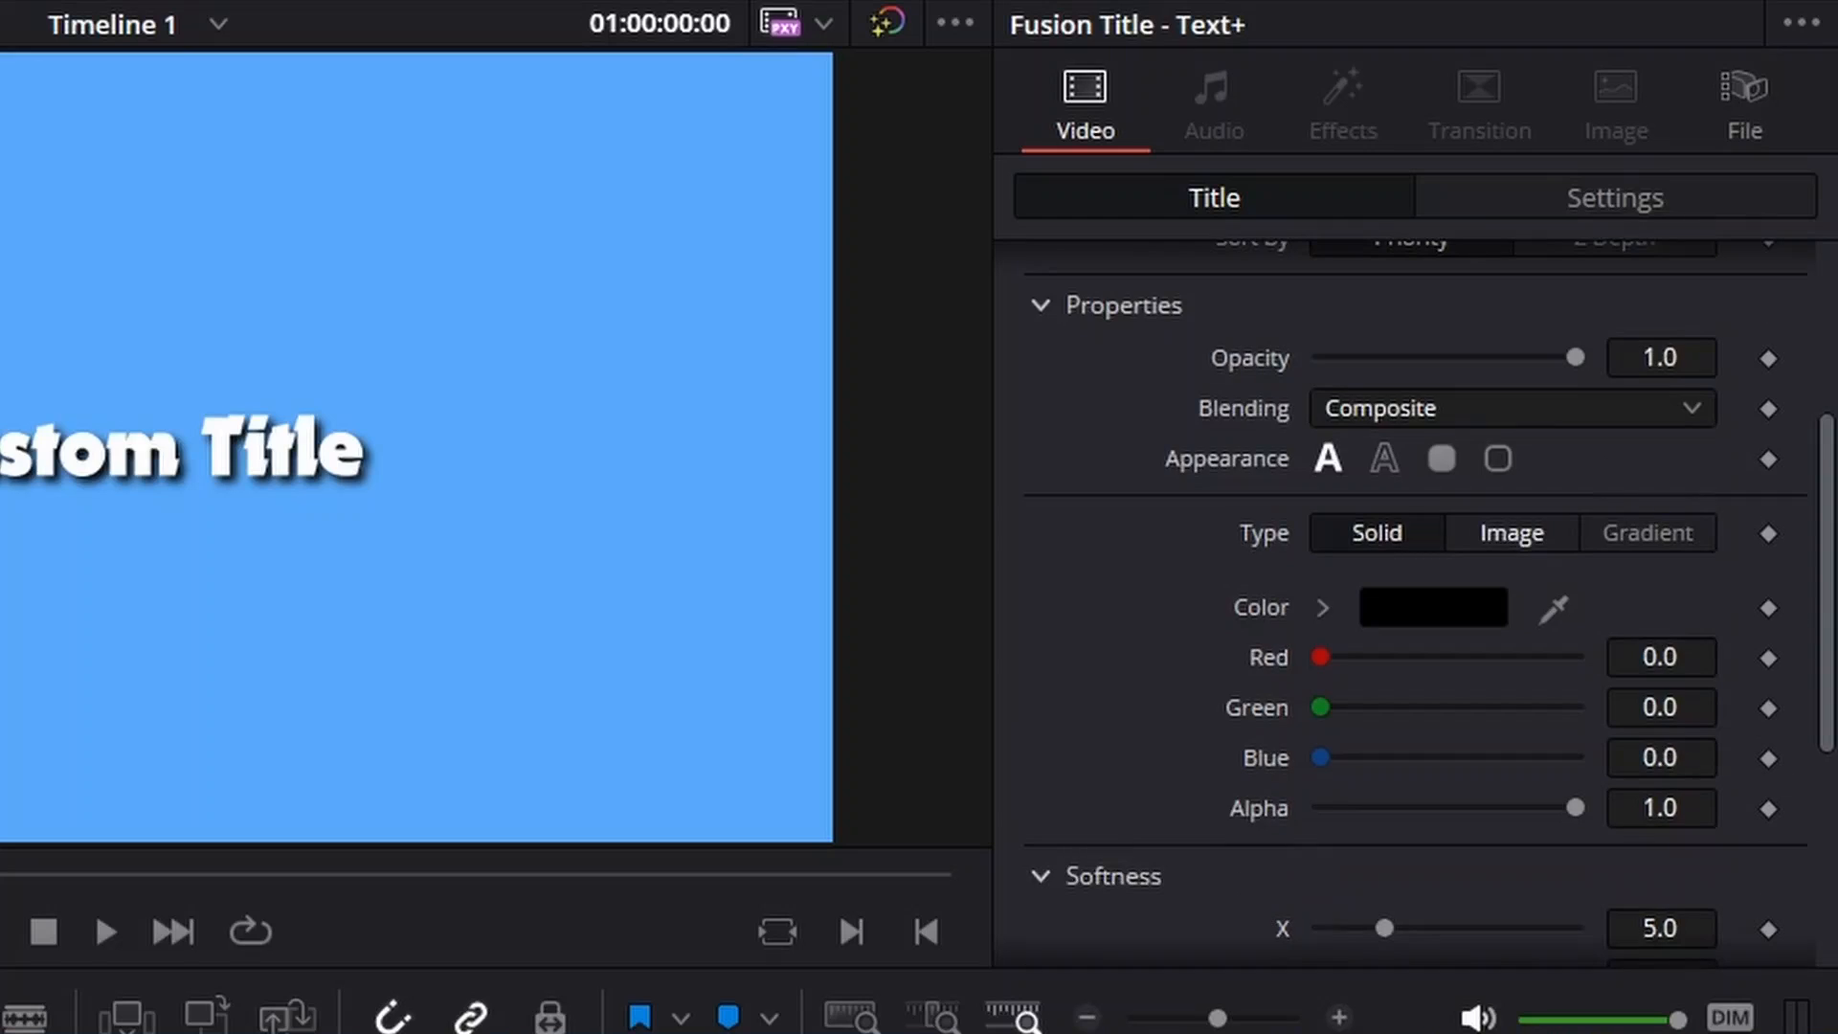
pyautogui.scroll(-2, 1512, 532)
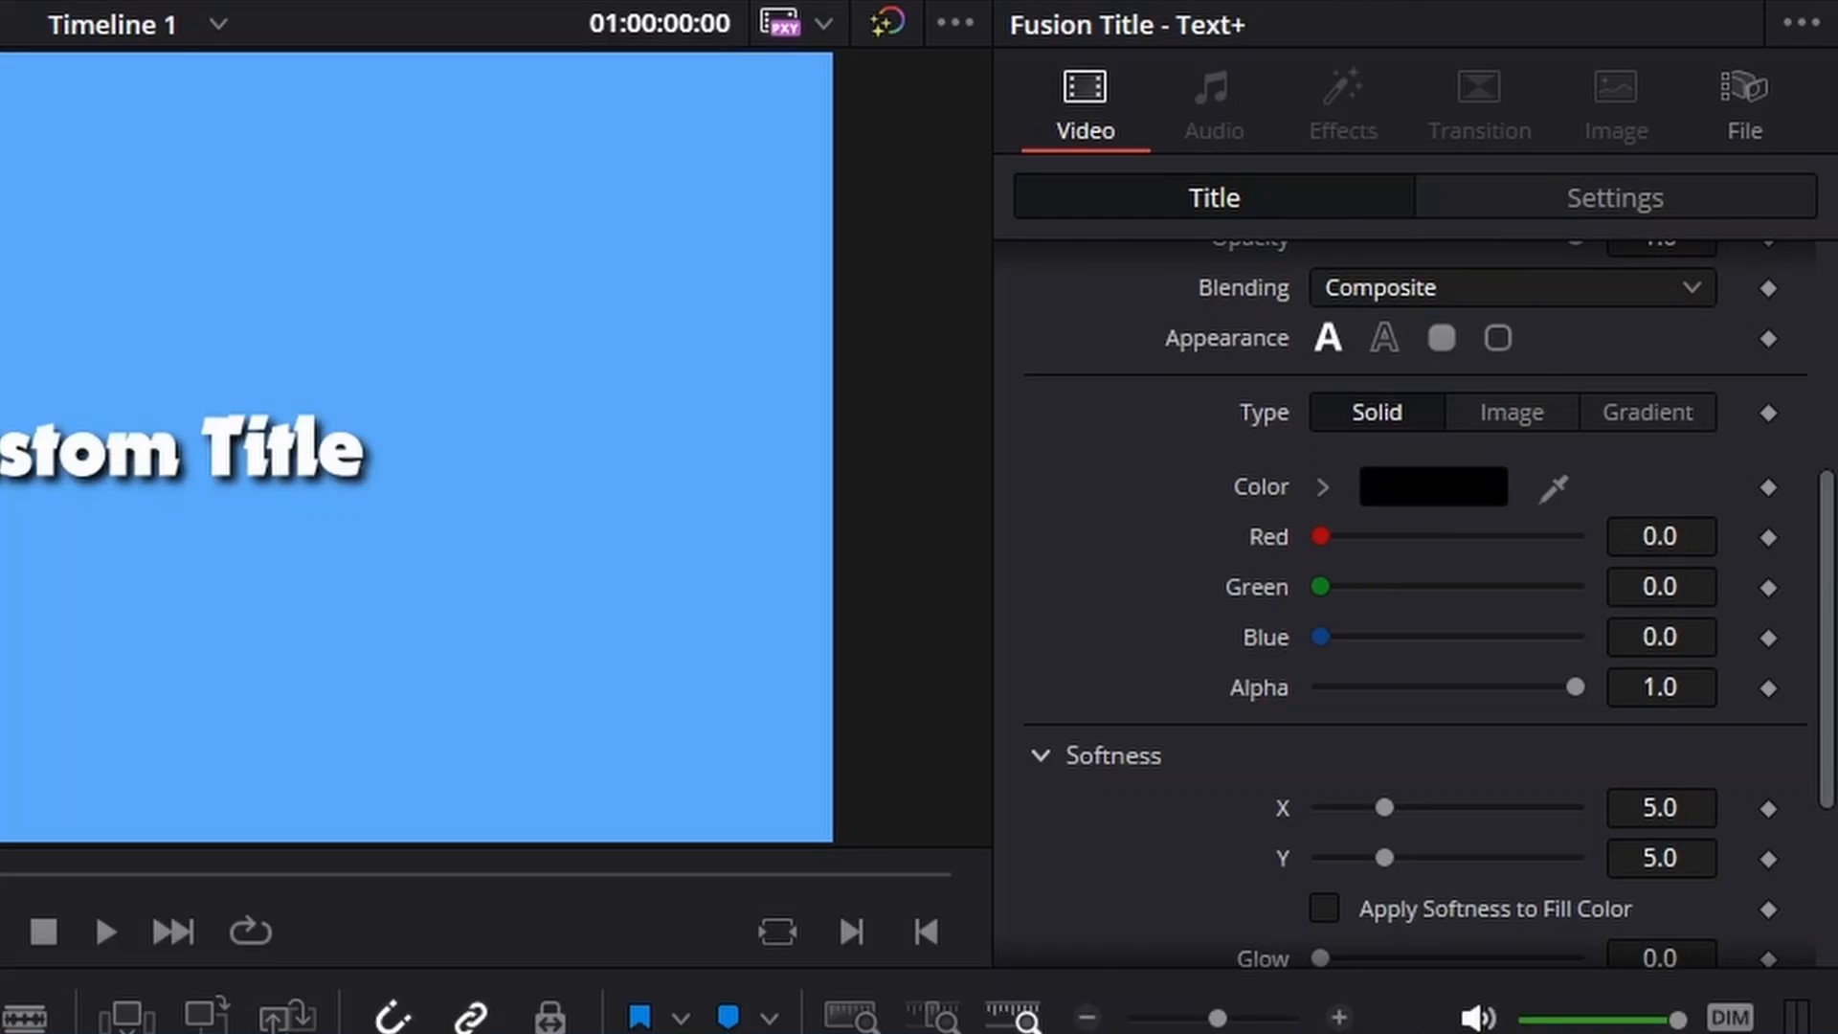
pyautogui.scroll(-2, 1512, 575)
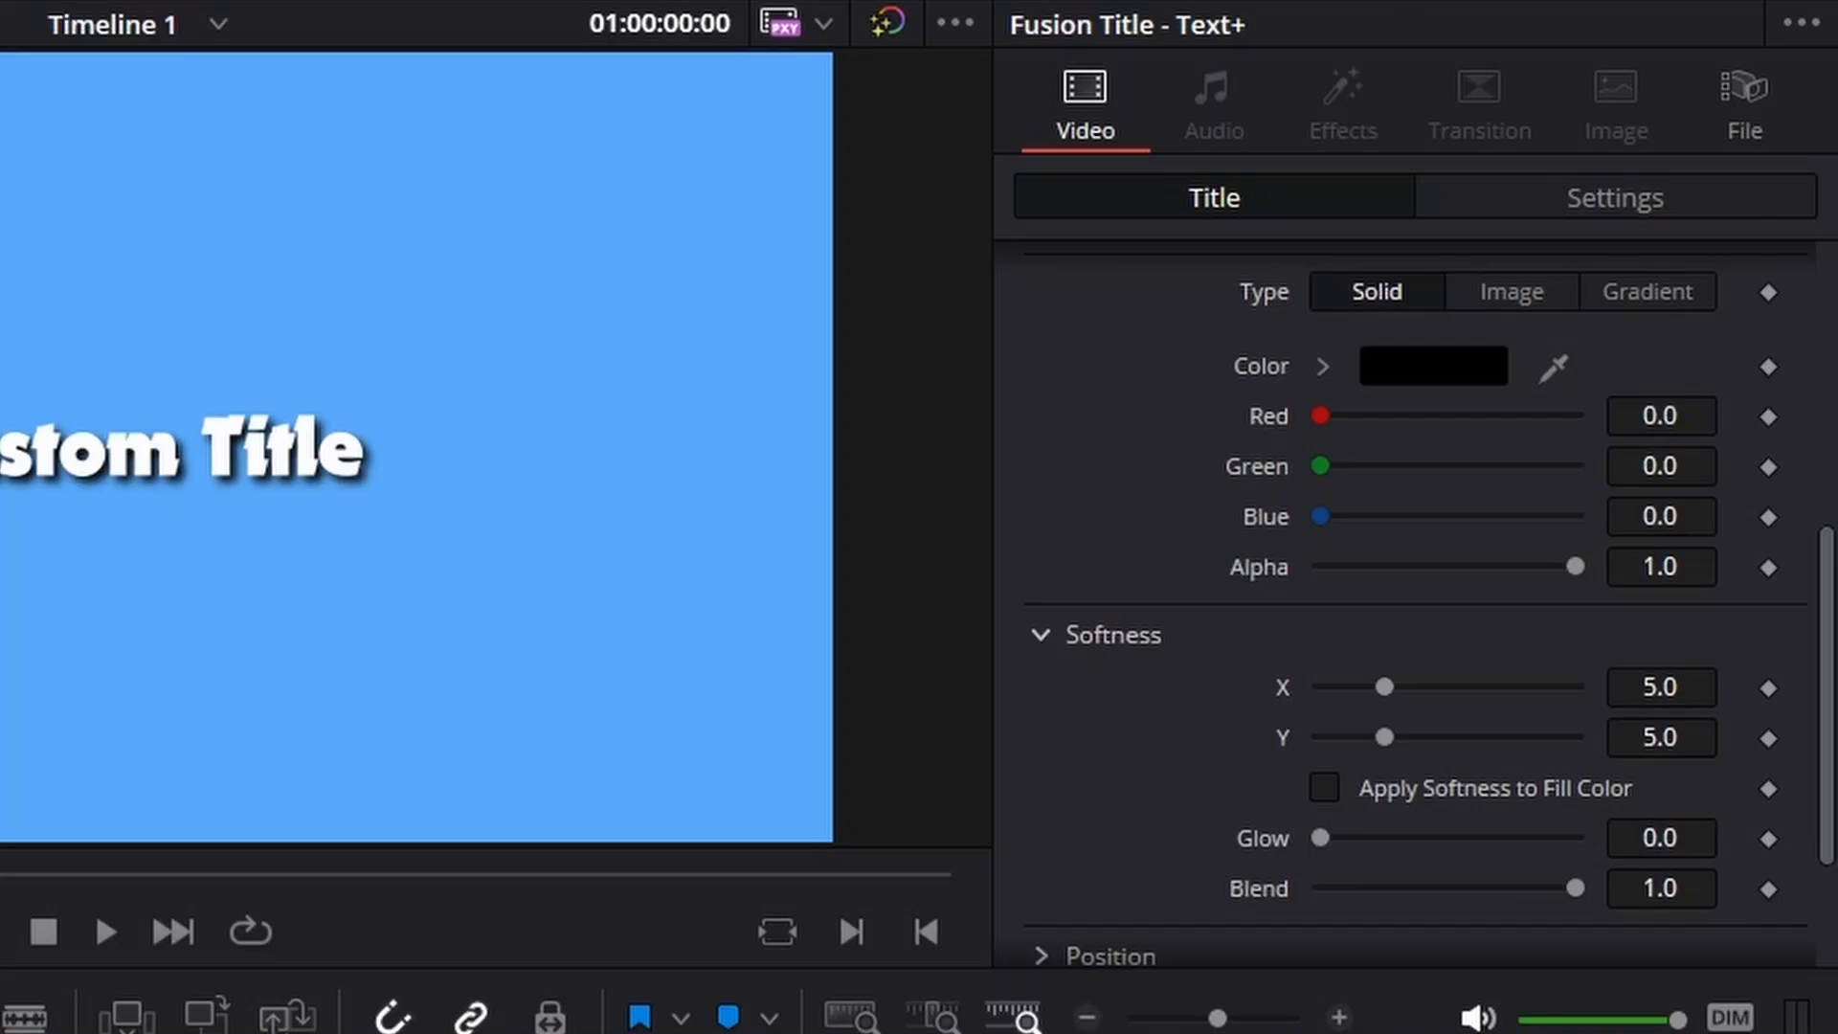
pyautogui.scroll(-2, 1416, 575)
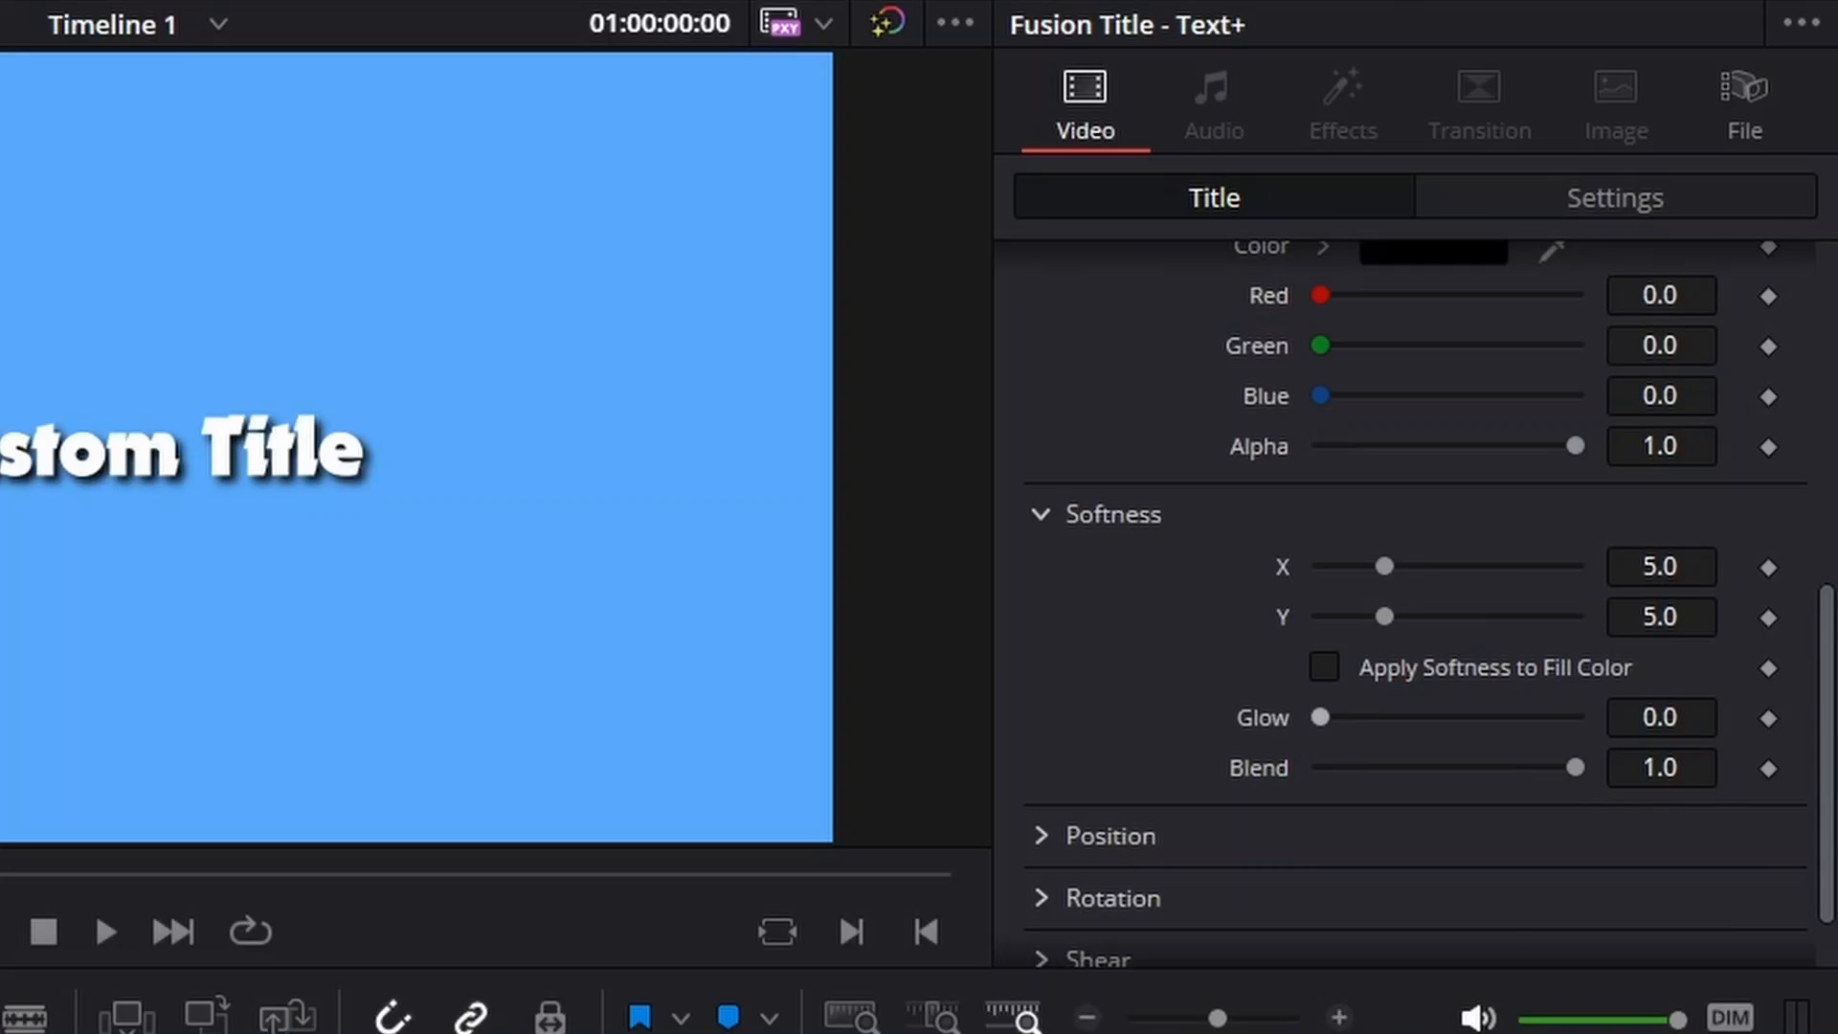
pyautogui.scroll(-2, 1417, 574)
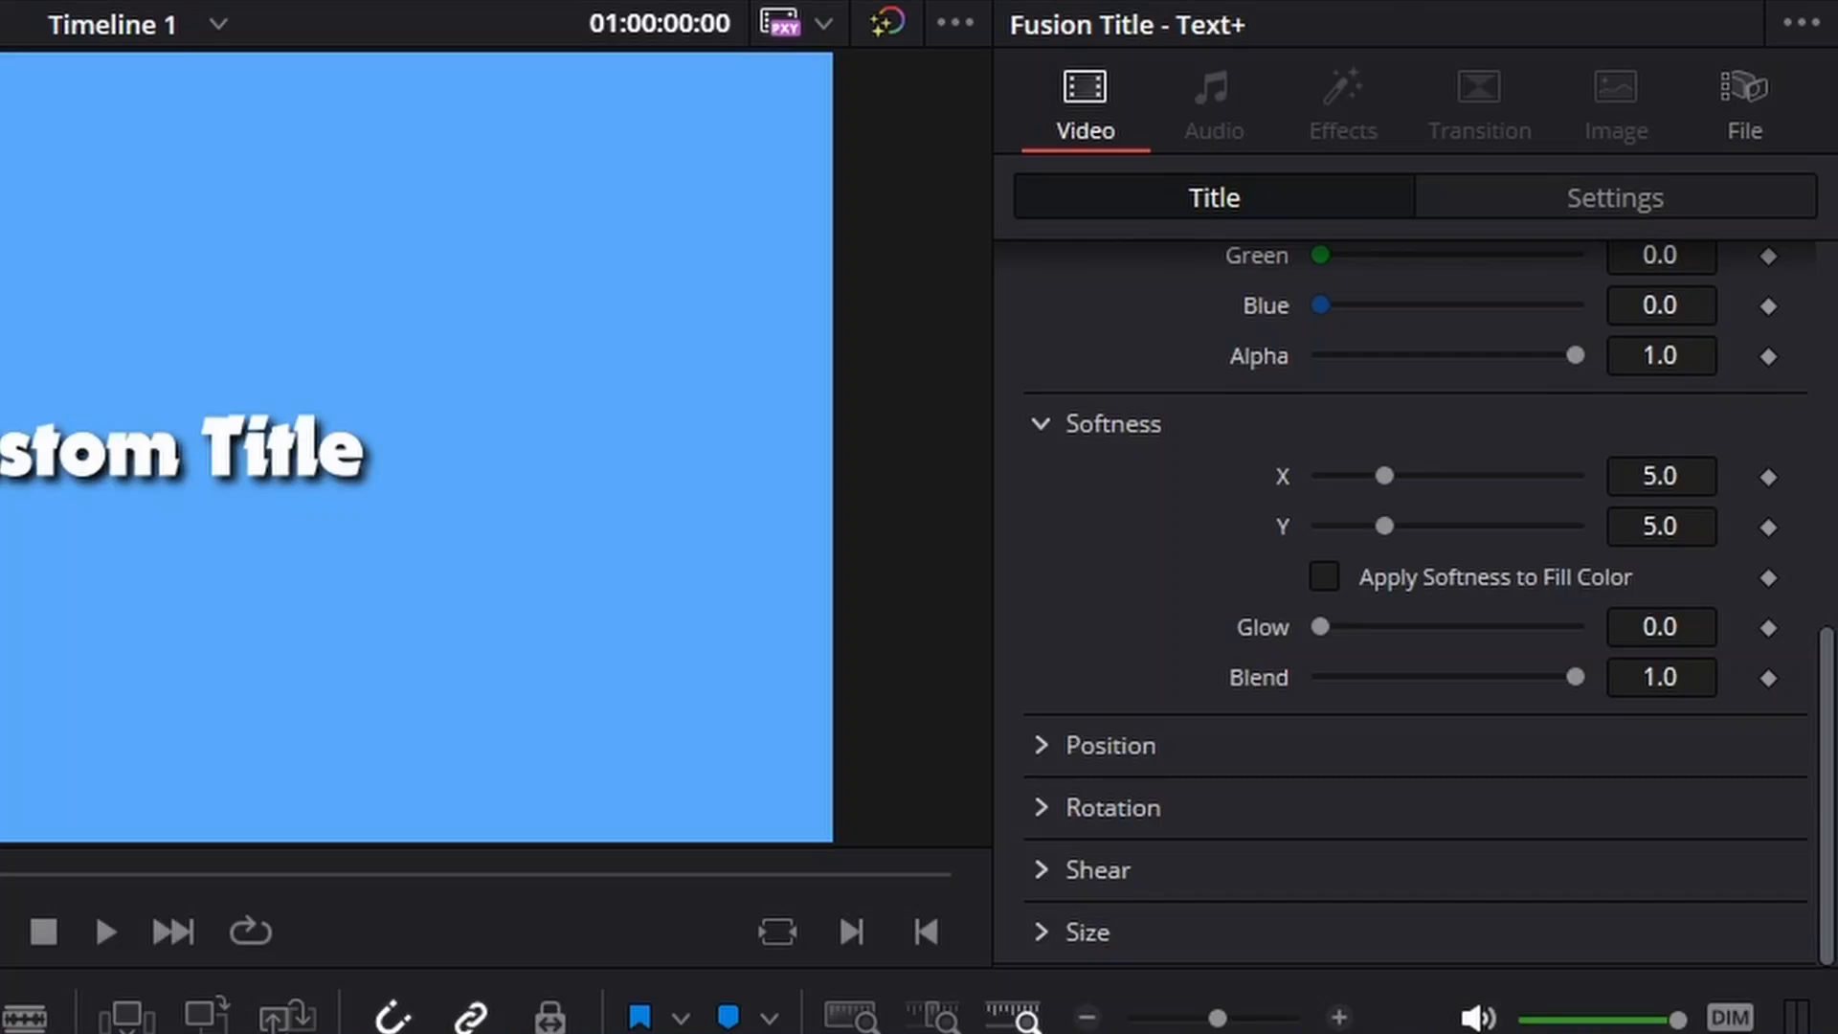
pyautogui.scroll(6, 1416, 574)
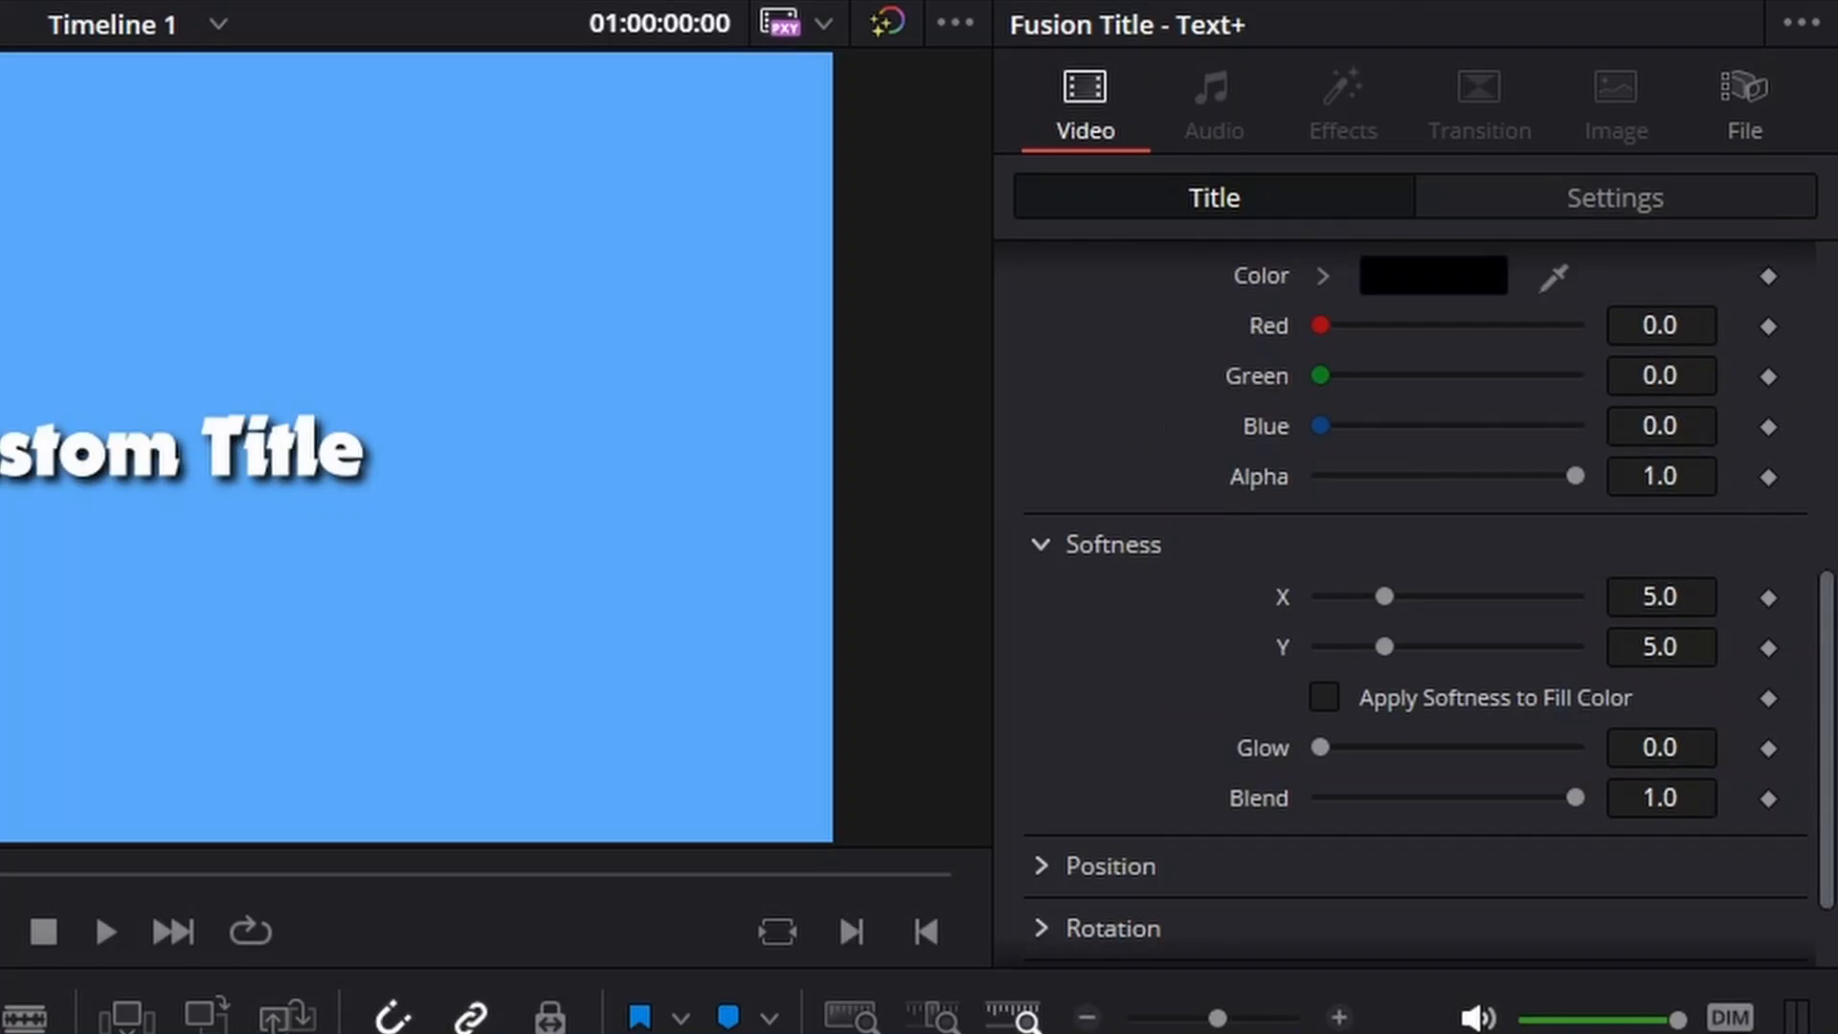
pyautogui.scroll(6, 1416, 574)
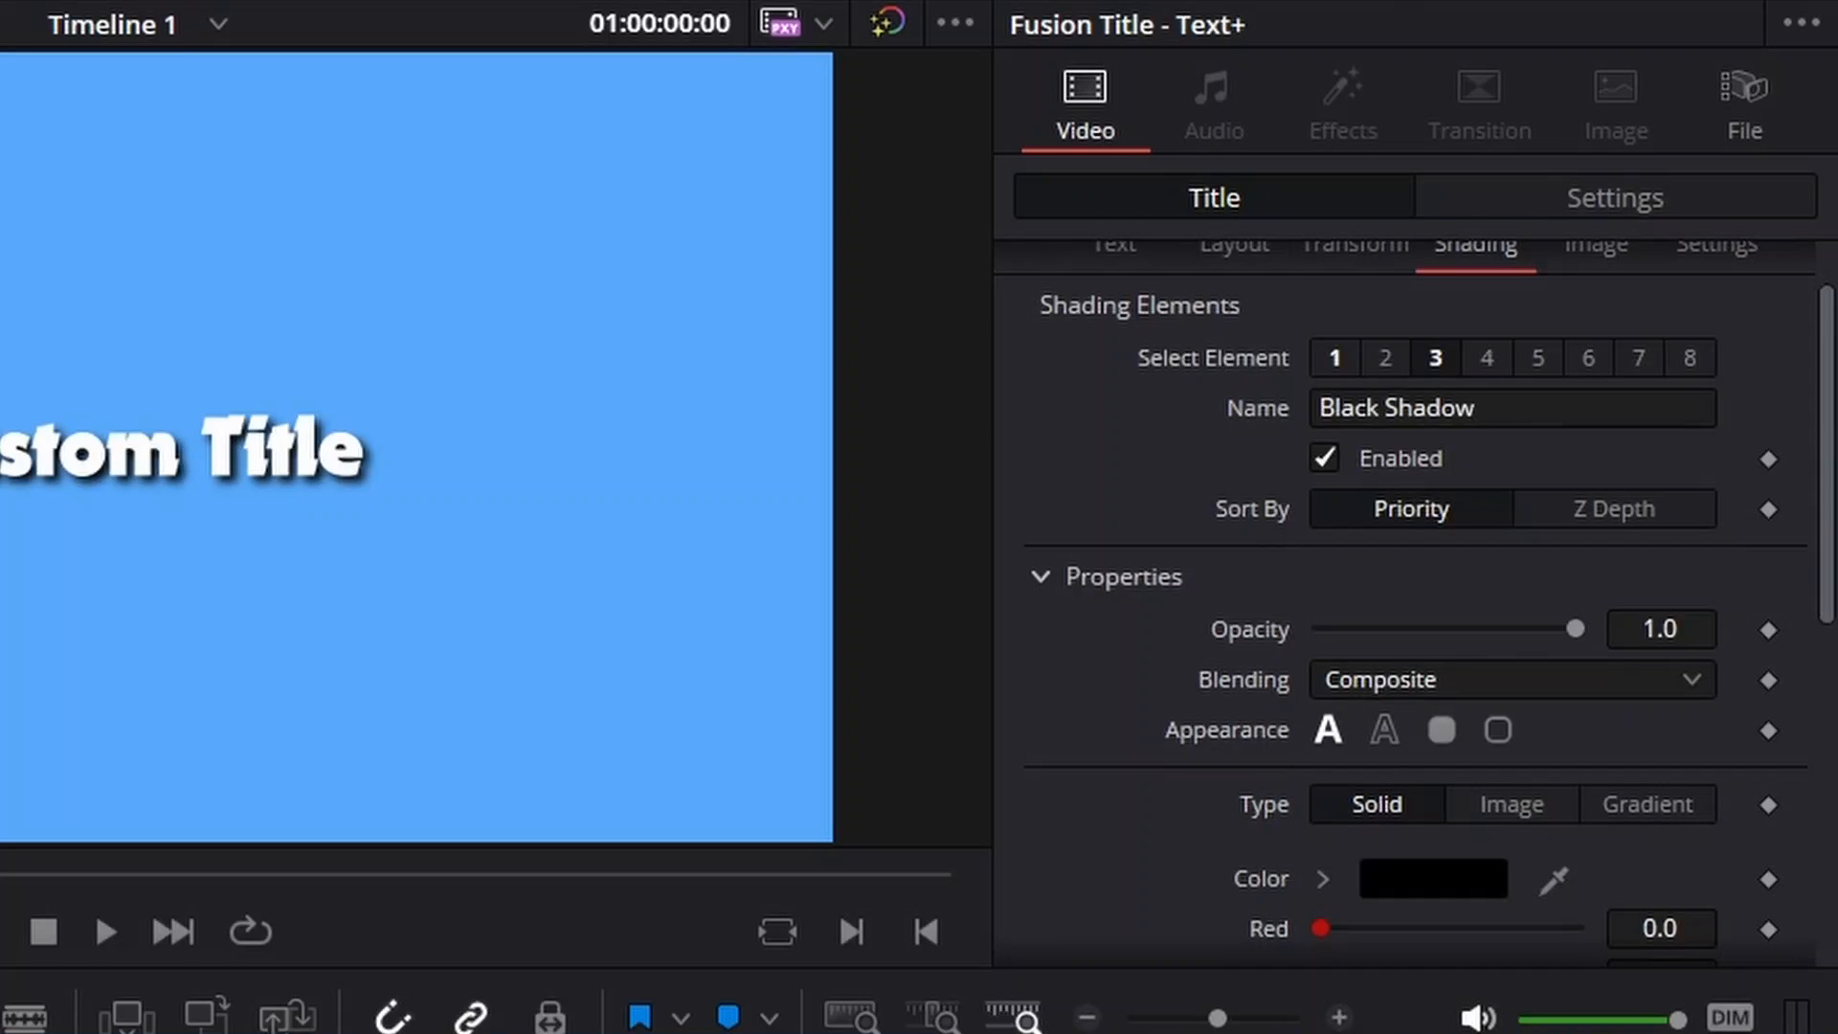
pyautogui.scroll(2, 1417, 574)
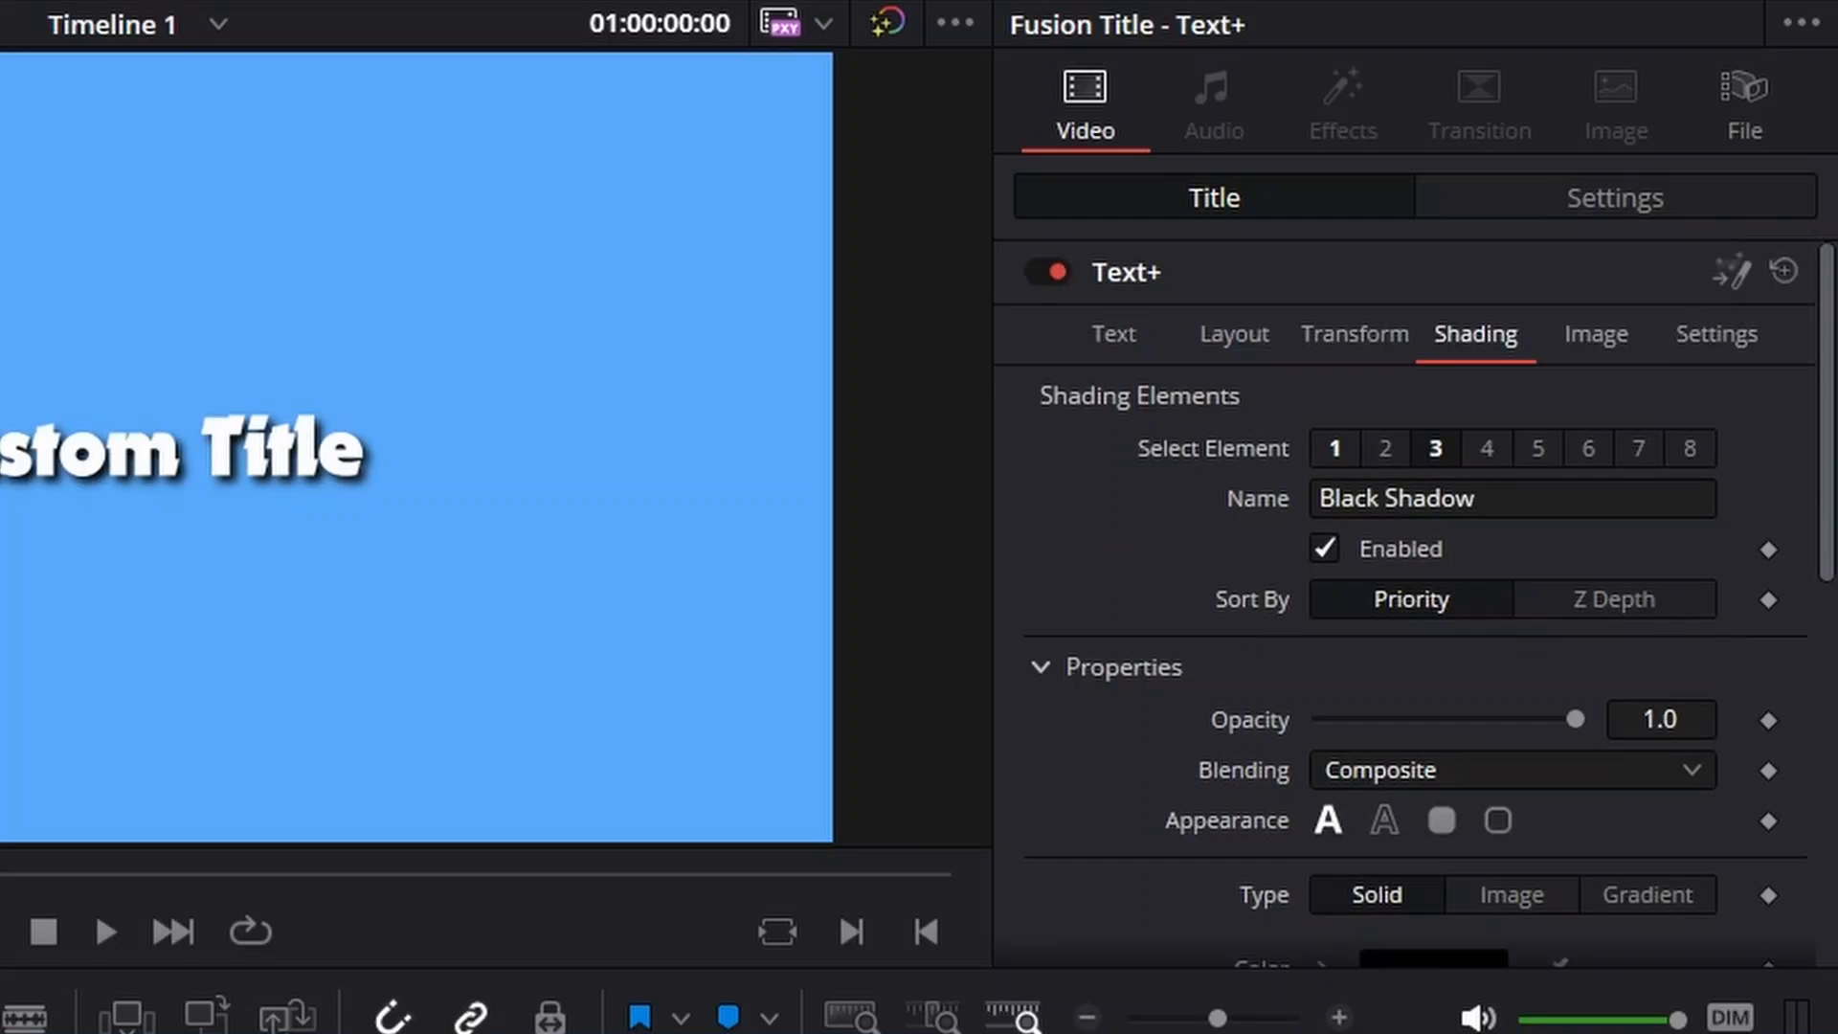